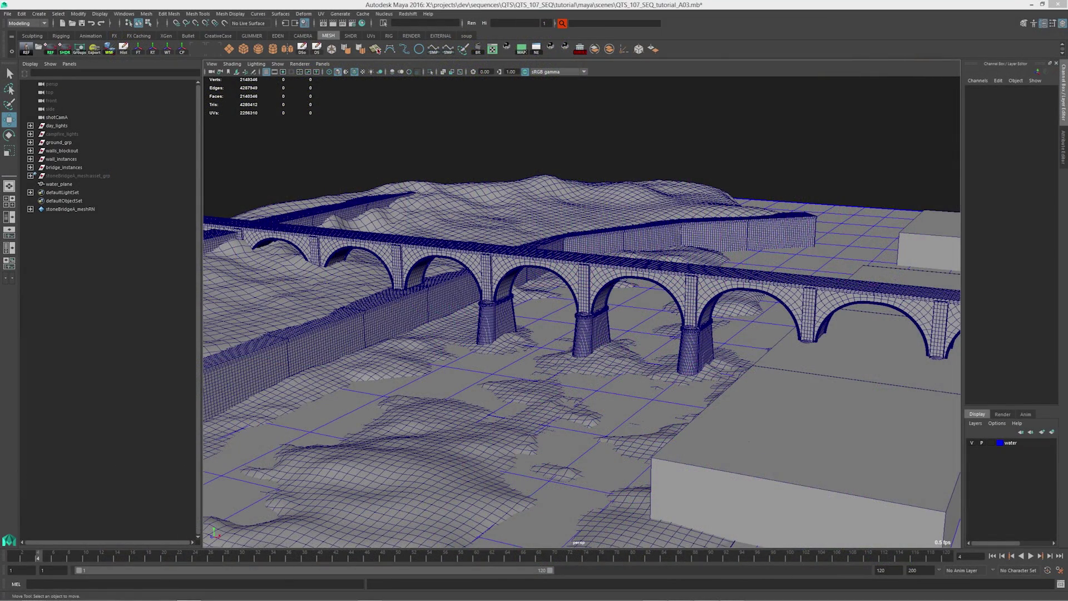
Inspect the bridge, river walls and terrain from above, and look through shotCamA in the viewport
alt+drag(519, 382, 509, 417)
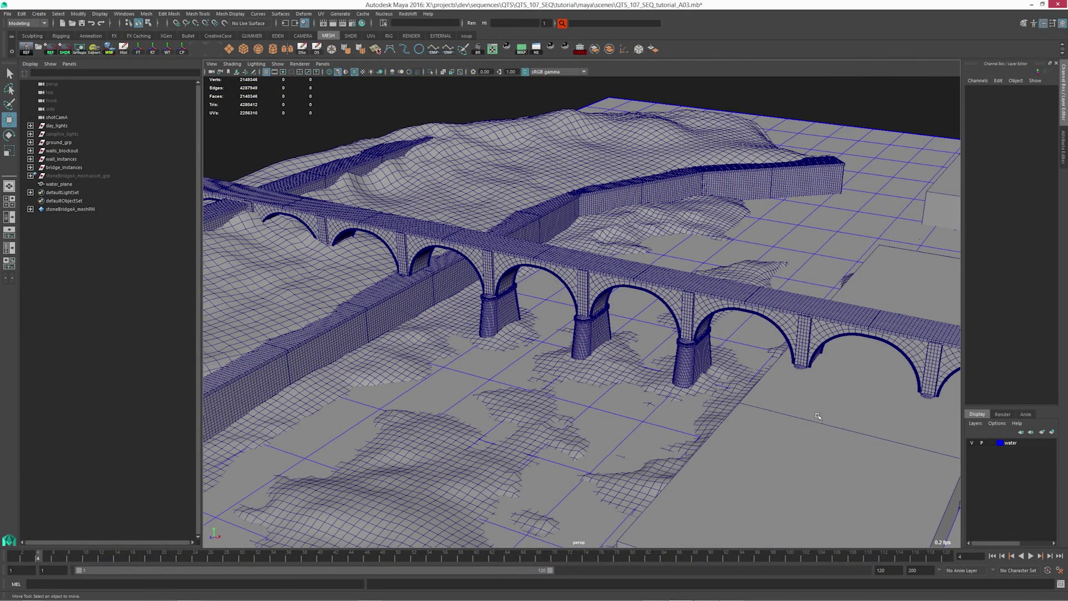
alt+drag(652, 352, 652, 358)
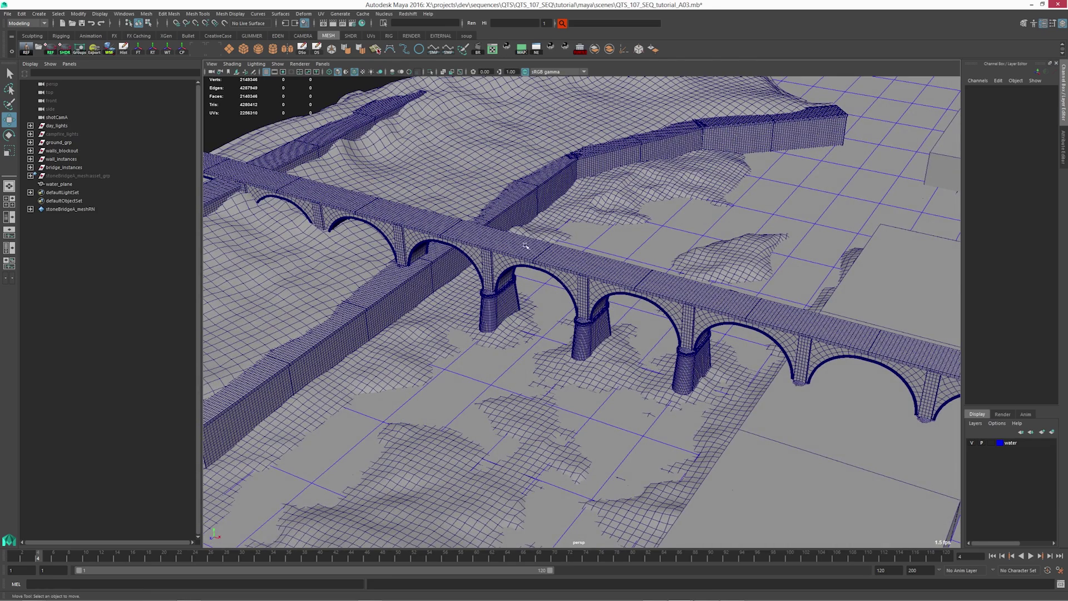
alt+drag(573, 423, 593, 432)
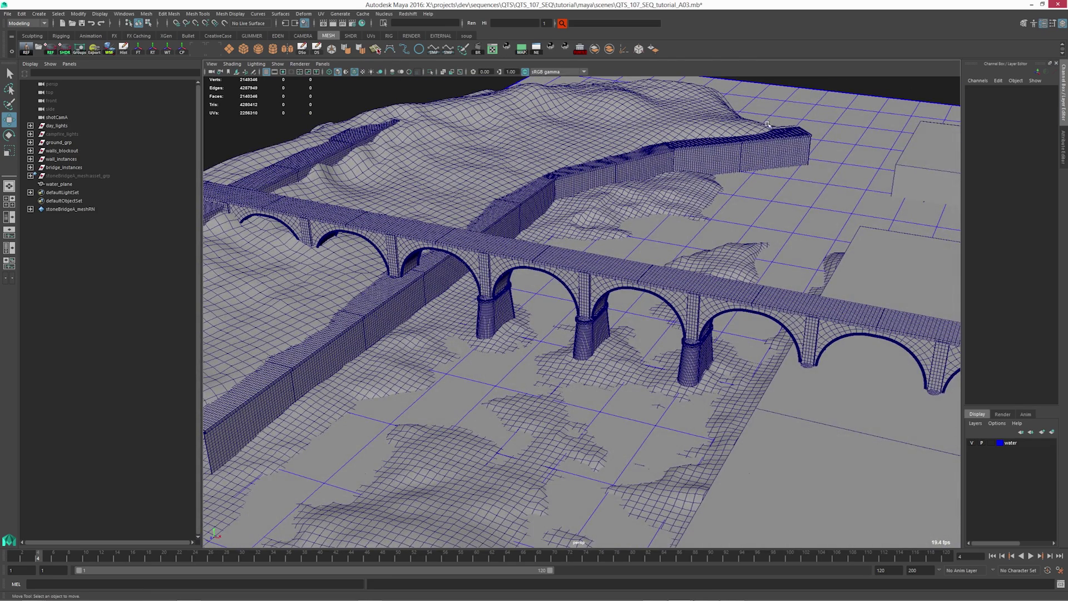
click(323, 64)
mouse_move(345, 71)
click(423, 82)
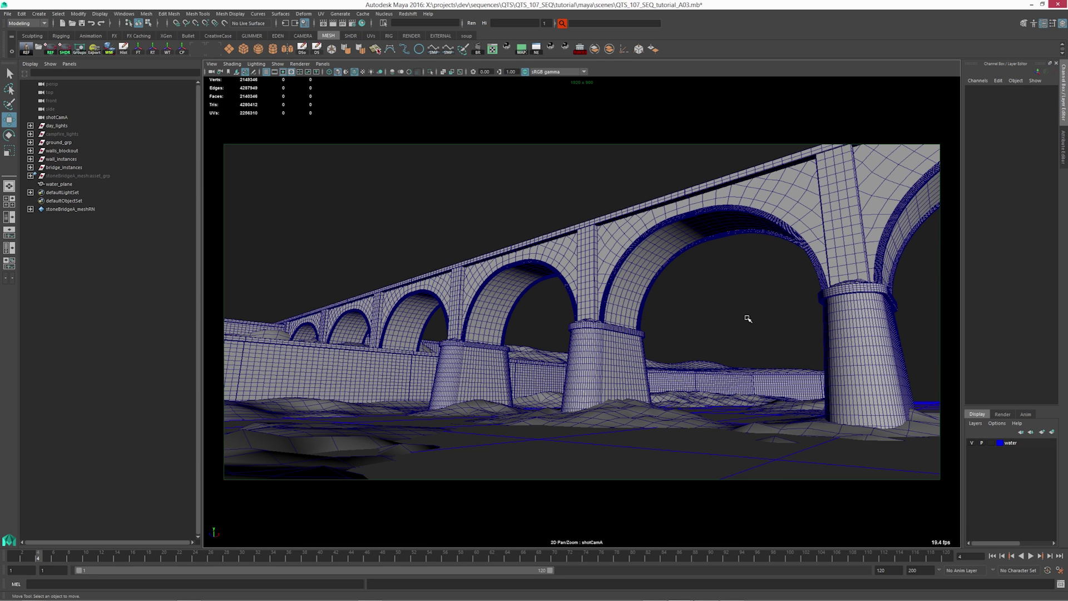
Render the current frame from shotCamA in the Render View with Redshift
click(323, 23)
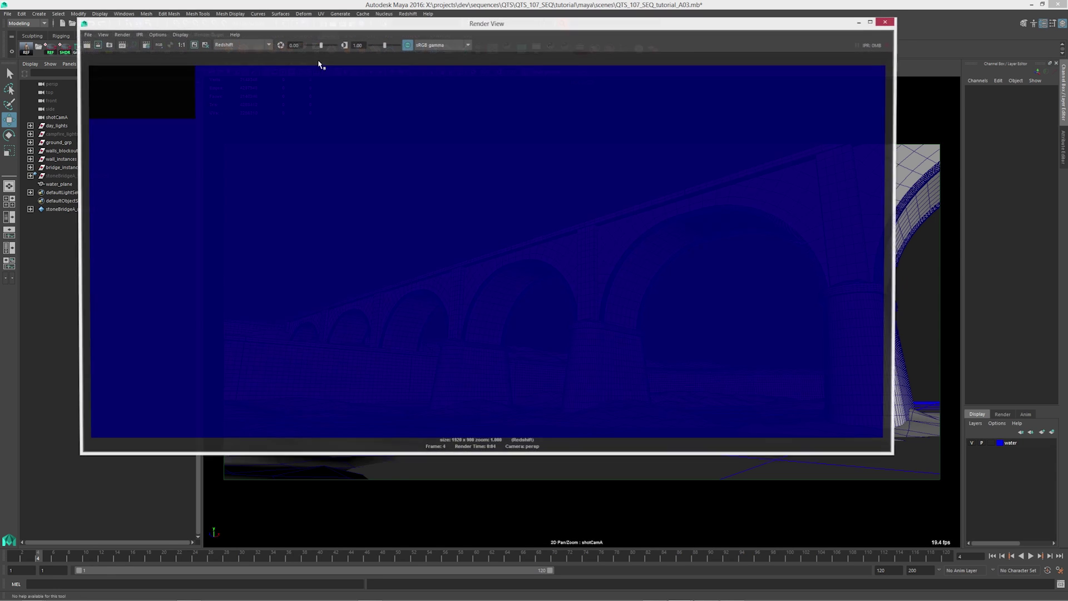
right_click(84, 49)
click(106, 66)
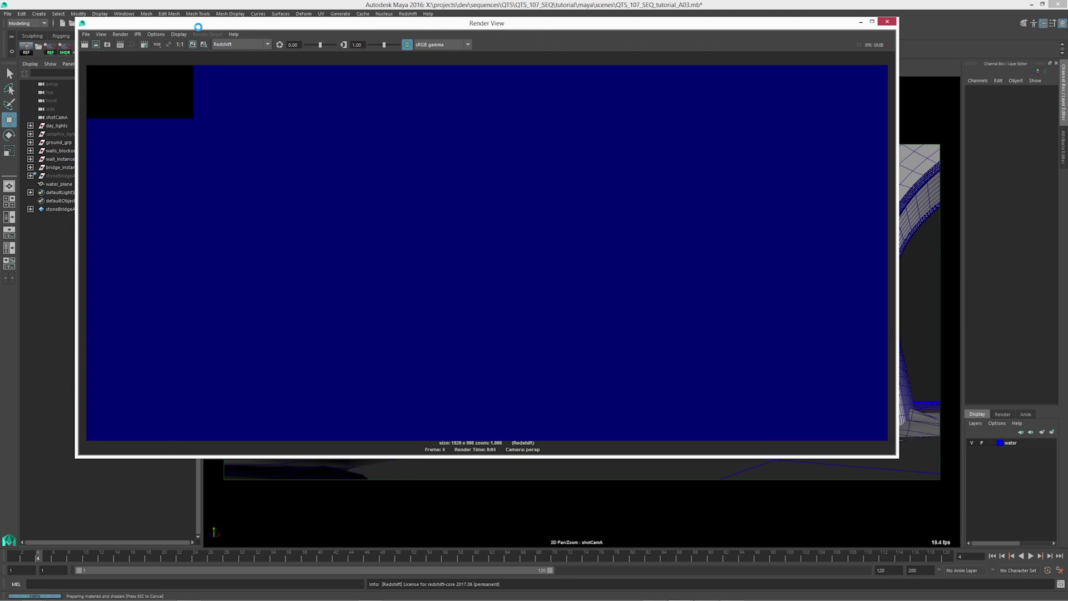
drag(221, 22, 310, 78)
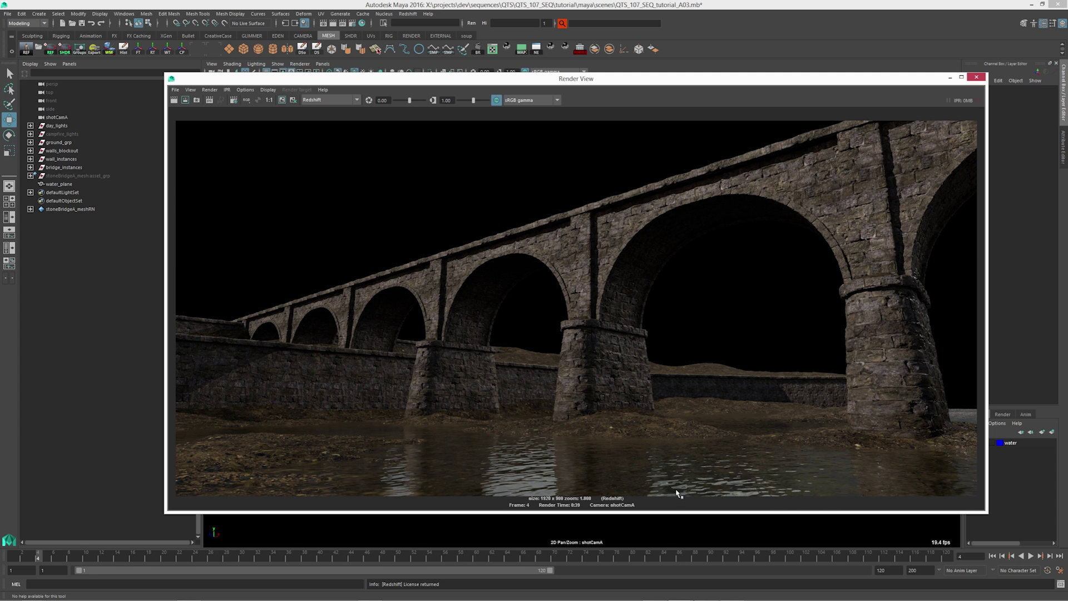
Select the water plane and return the viewport to the perspective camera
click(719, 430)
click(977, 77)
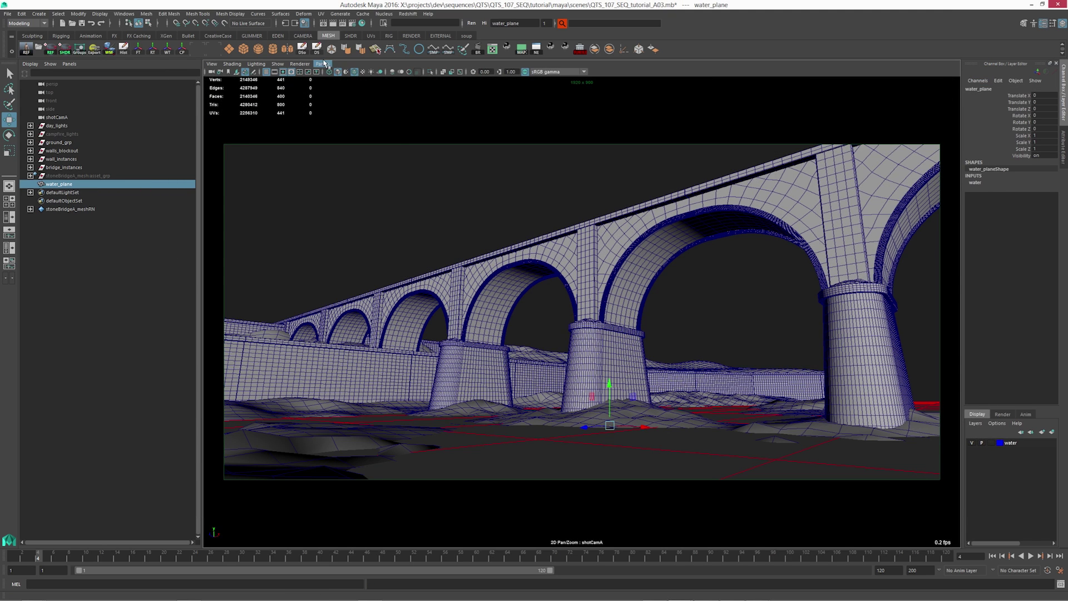
click(325, 63)
mouse_move(362, 73)
click(416, 73)
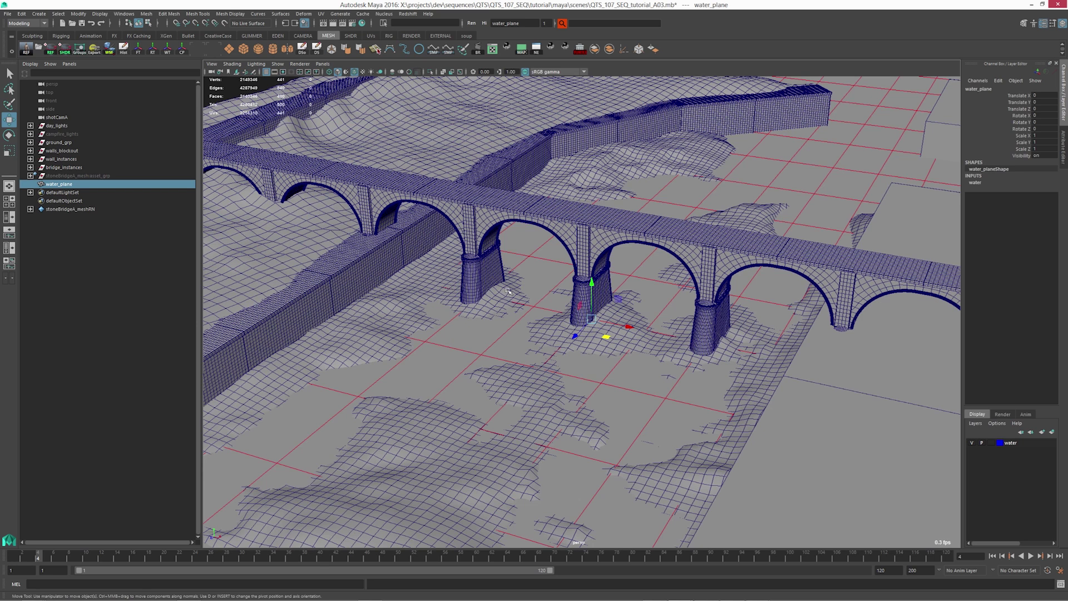
Assign a new RedshiftMaterial to the selected water plane
alt+middle_drag(508, 290, 548, 249)
alt+drag(495, 409, 492, 360)
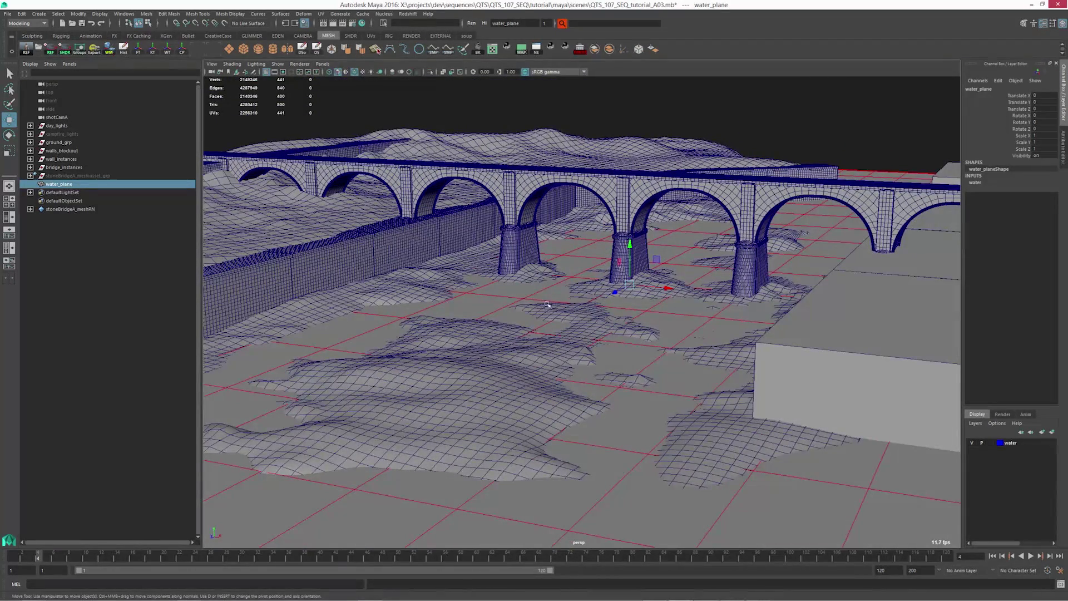
right_drag(502, 305, 515, 501)
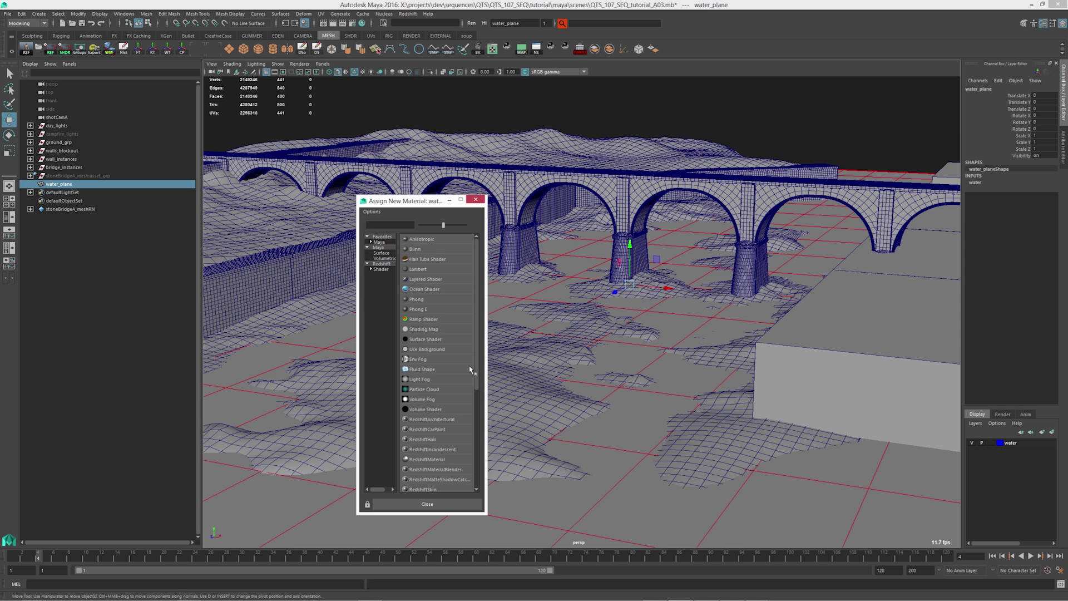
click(427, 460)
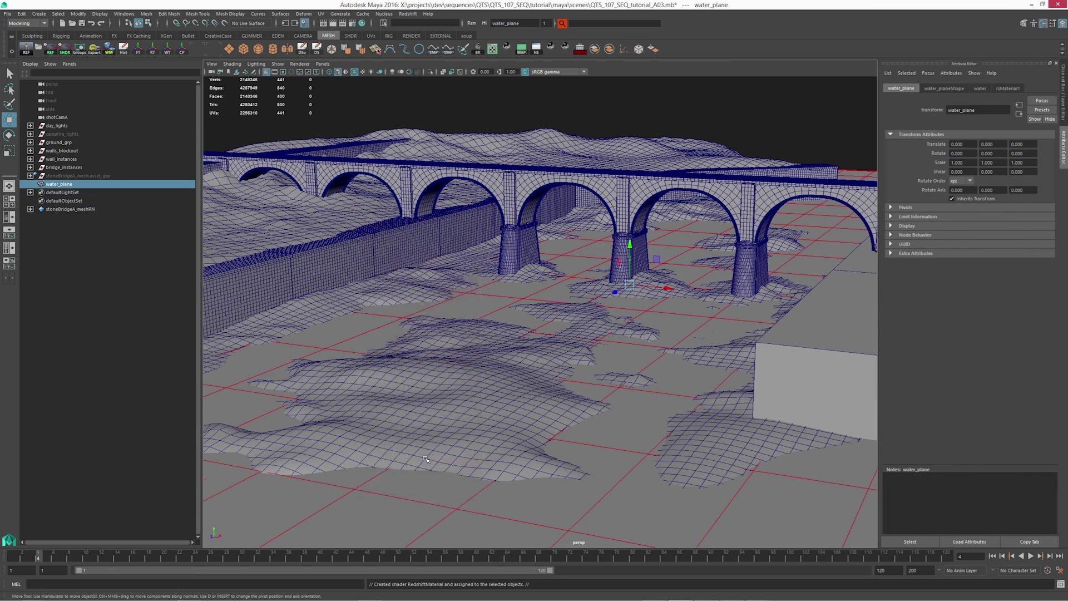
Graph the water plane's new material in a maximized Hypershade and reduce its node to connected attributes only
click(362, 23)
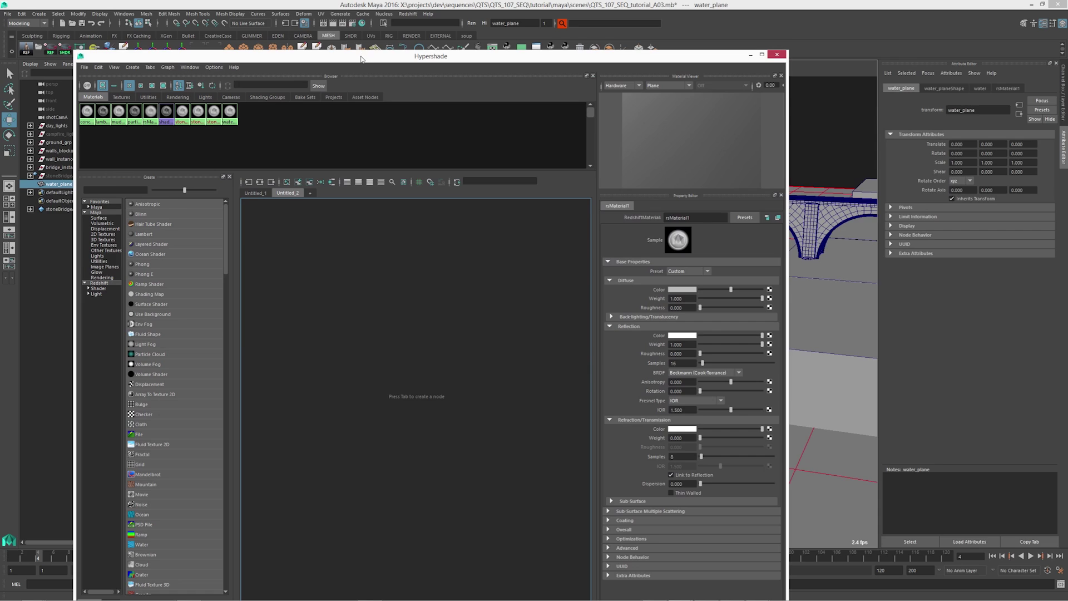
double_click(362, 57)
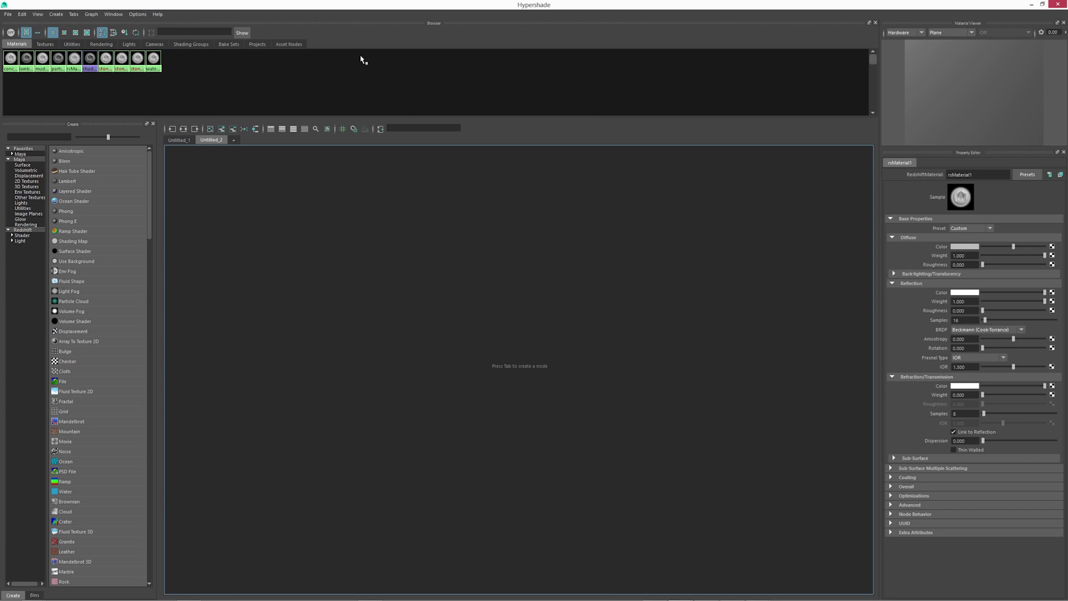
click(255, 129)
click(487, 163)
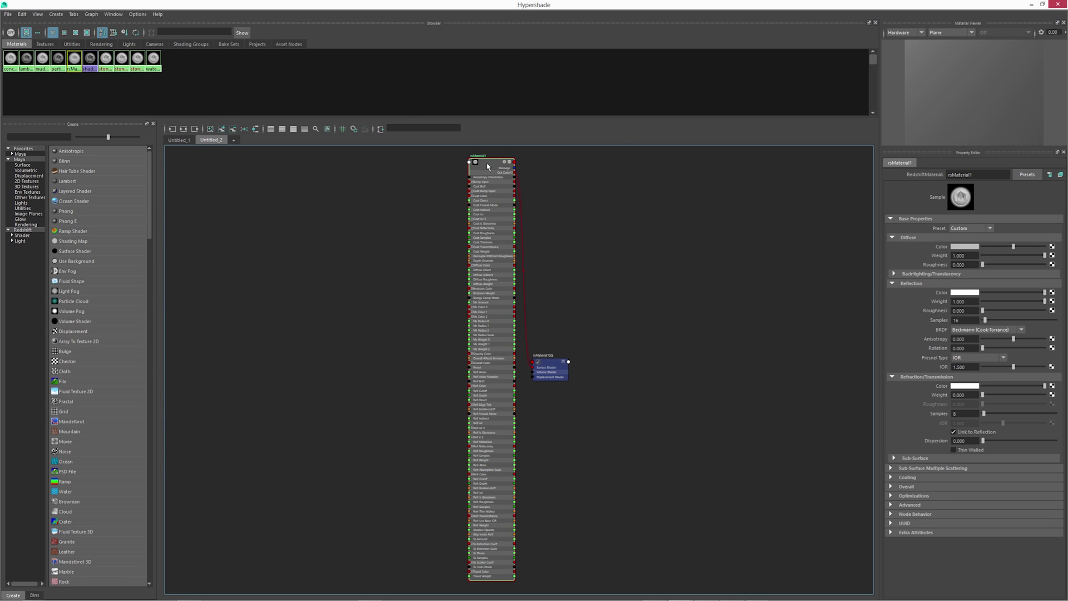
key(2)
drag(486, 167, 478, 356)
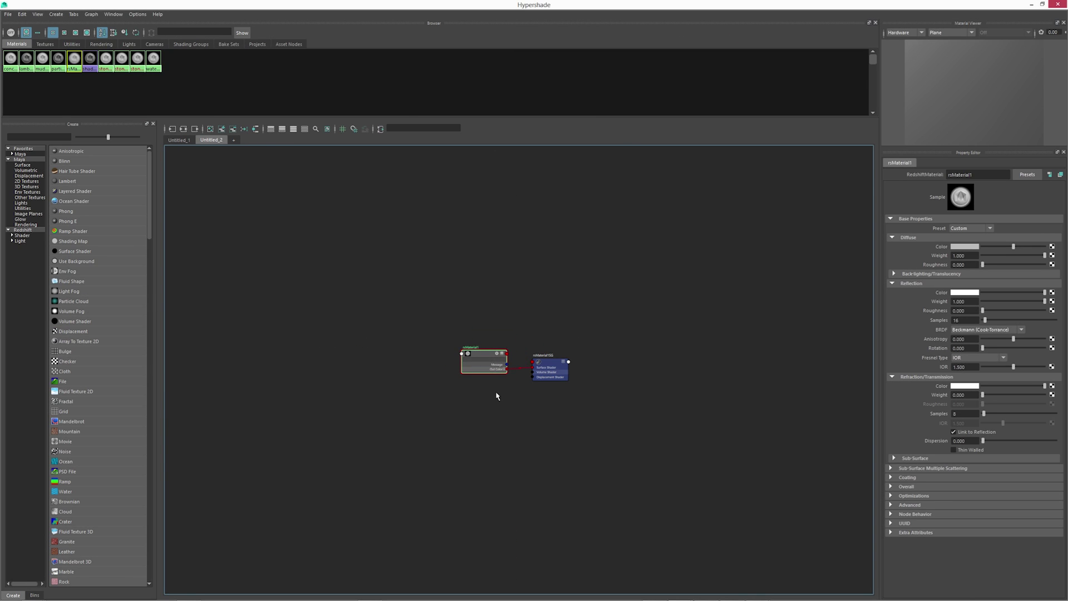
key(a)
scroll(493, 389, down, 2)
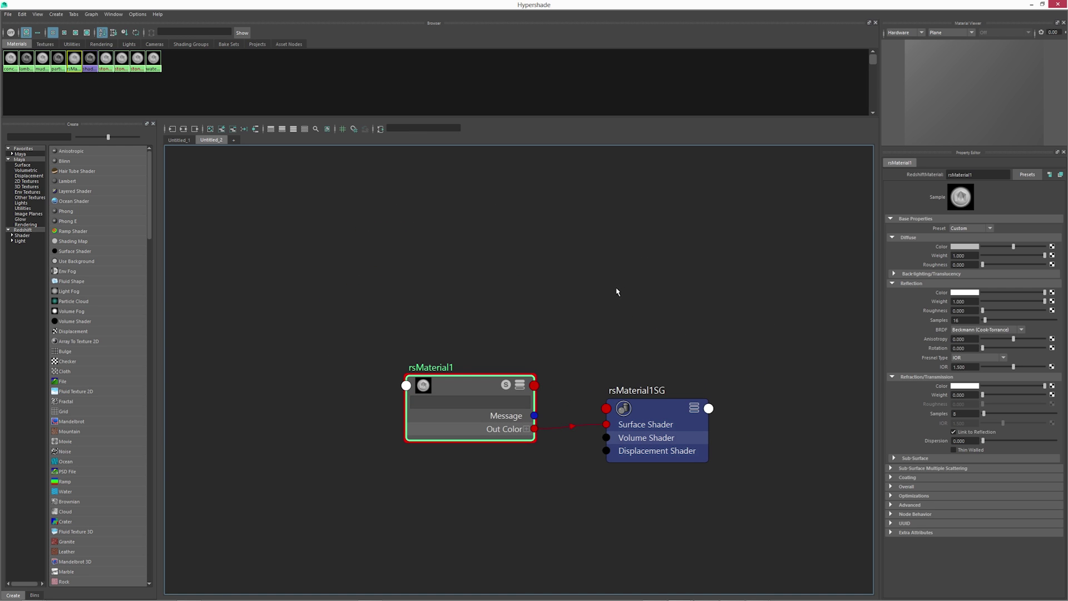
Add a noise texture node above the material and space it apart from its 2D placement node
click(373, 278)
key(Tab)
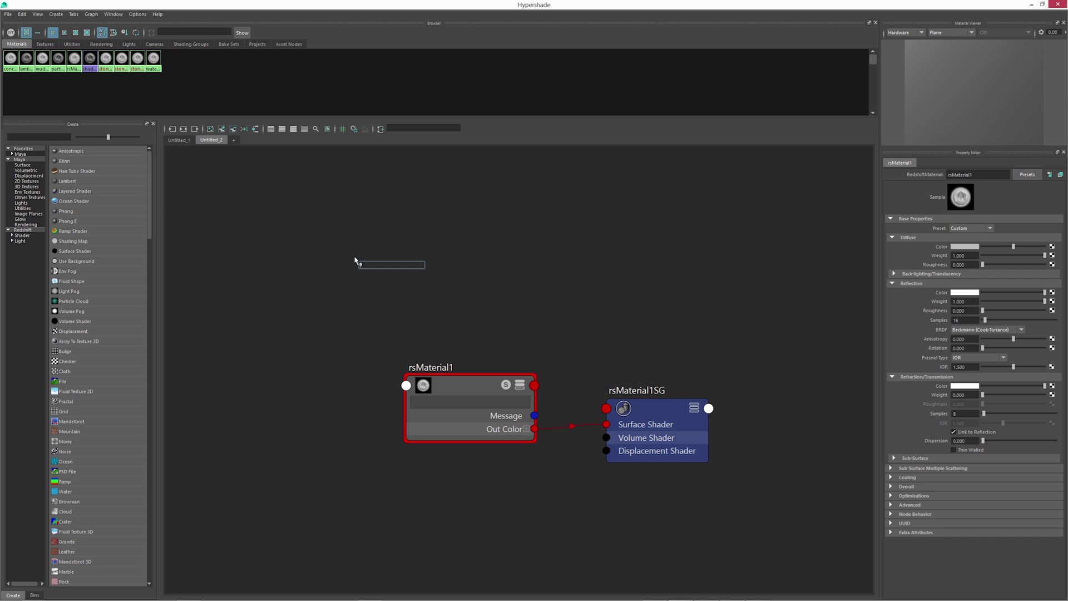
text(noise)
key(Down)
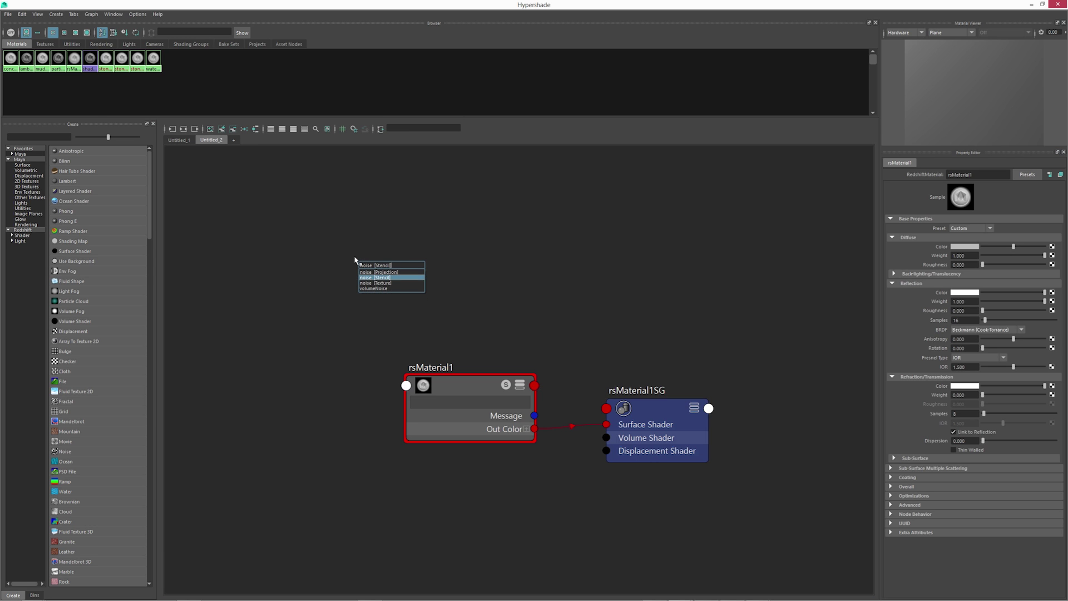
key(Down)
key(Down)
key(Return)
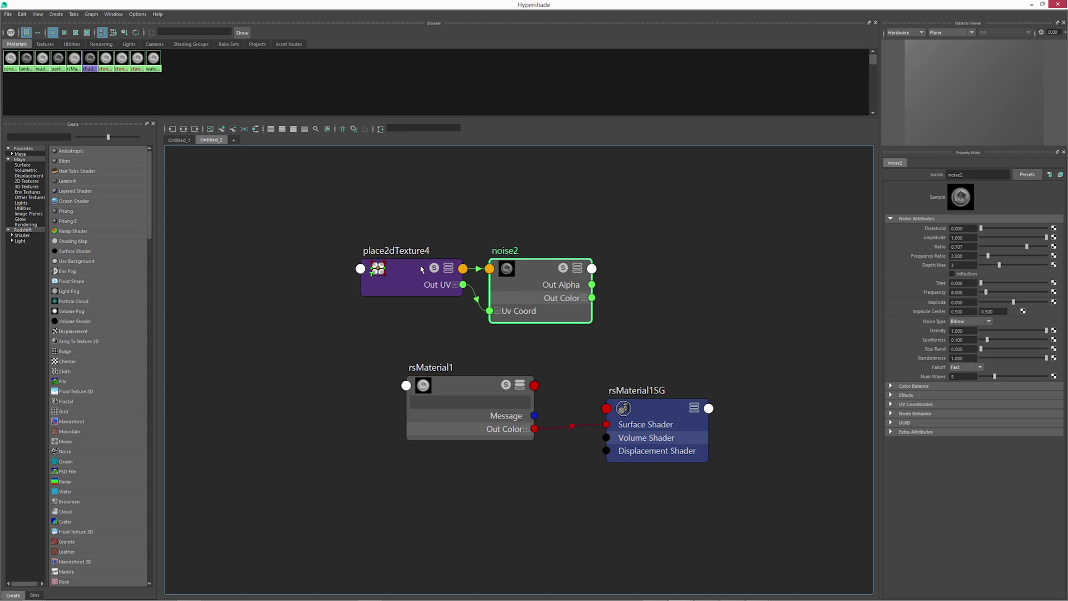
drag(421, 269, 267, 279)
drag(526, 272, 428, 273)
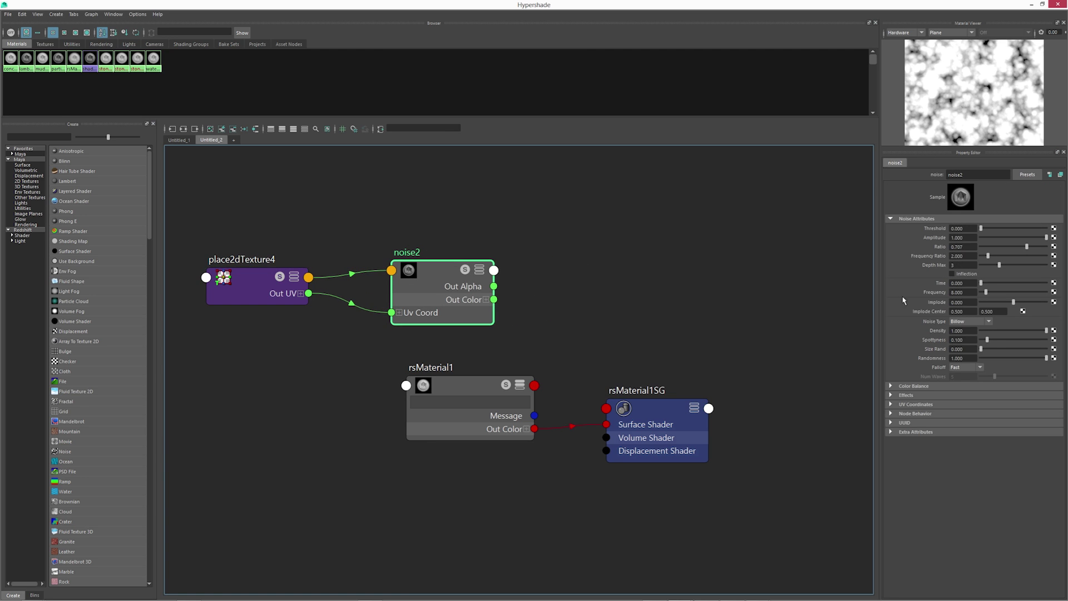
Set the noise texture's Noise Type to Perlin Noise
click(969, 322)
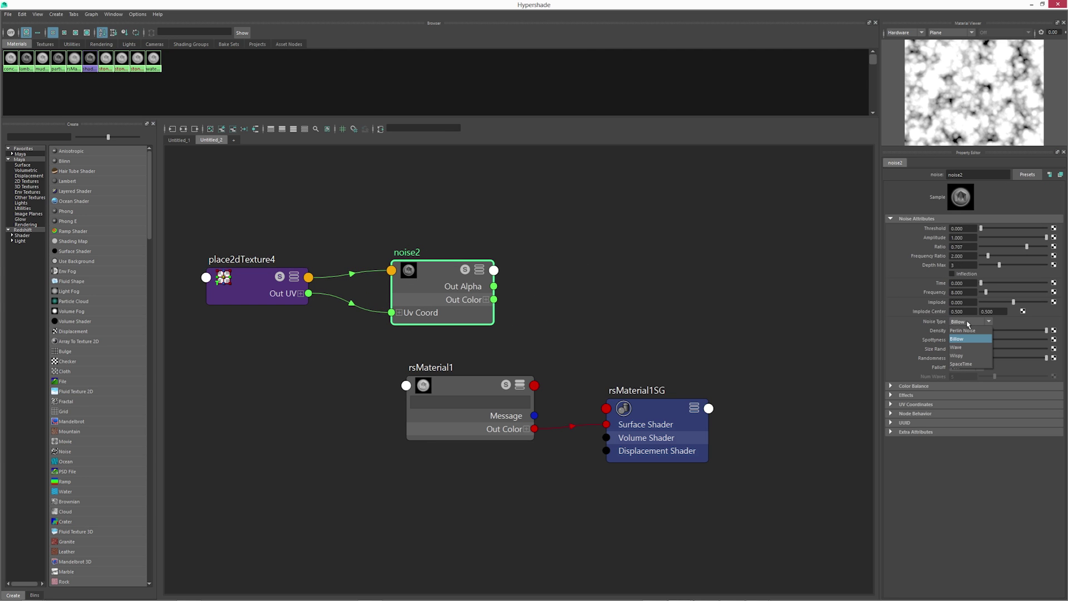
click(963, 331)
click(591, 301)
Add a Redshift displacement node and position it above the material's shading group
alt+middle_drag(591, 301, 552, 288)
key(Tab)
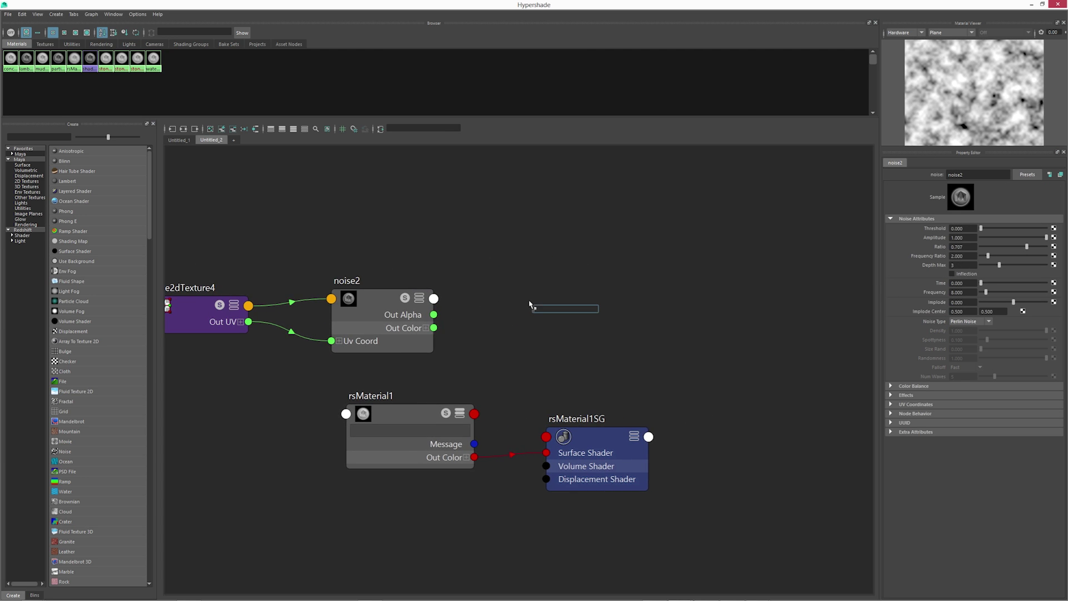
text(red)
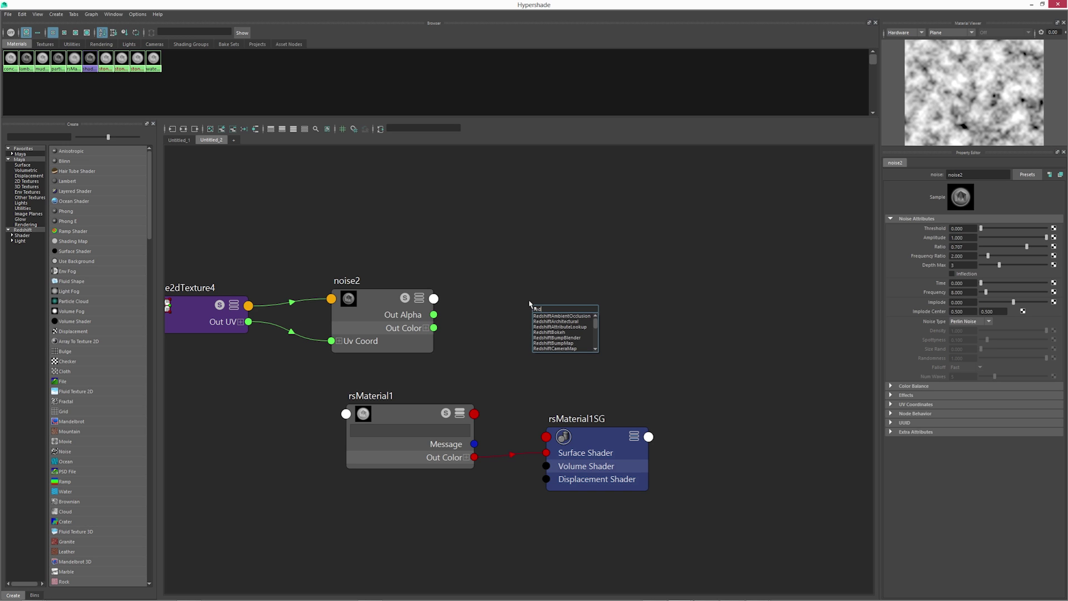
text(dis)
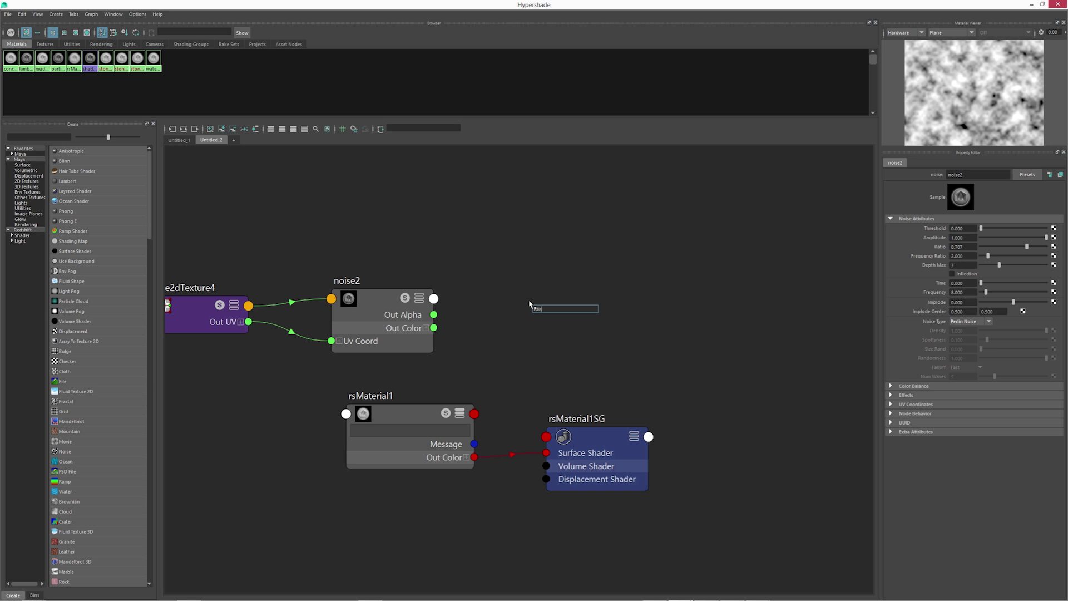
text(p*disp)
key(Down)
key(Return)
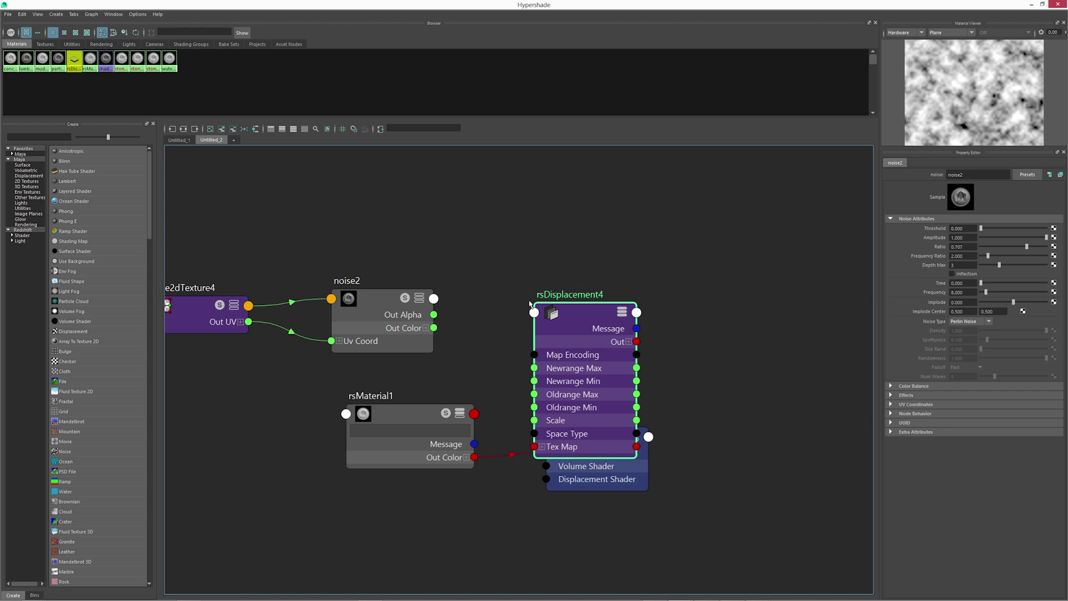
drag(589, 305, 587, 209)
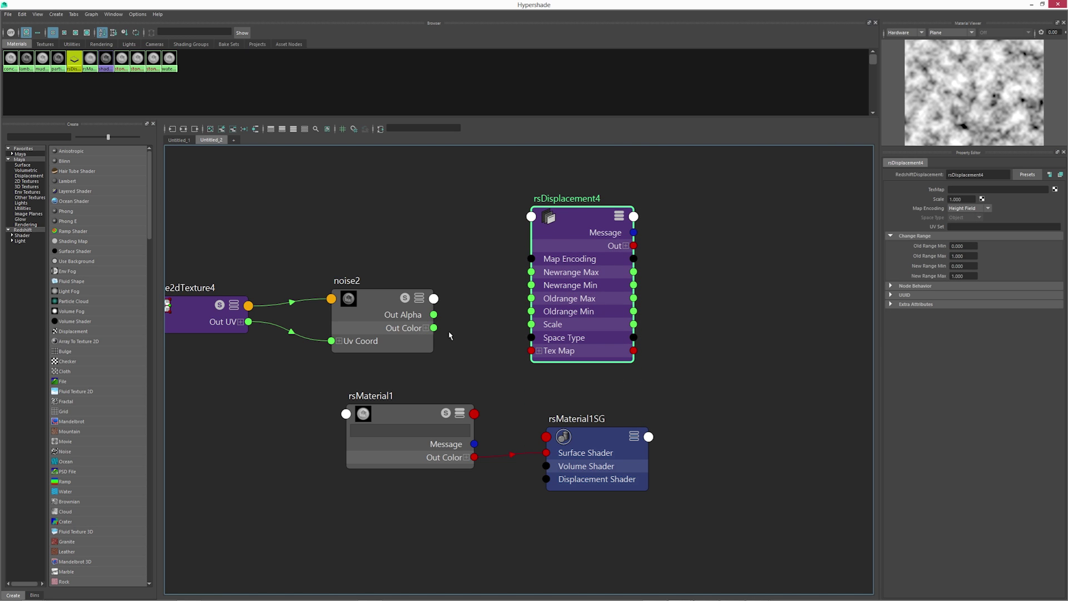
Connect the noise's Out Color to the displacement node's Tex Map and spread out the material and shading group nodes
drag(434, 328, 533, 352)
click(688, 407)
alt+middle_drag(708, 372, 620, 358)
drag(511, 427, 761, 445)
drag(316, 403, 456, 500)
Assign the displacement node as the Redshift Displacement Shader of the water material's shading group
click(788, 451)
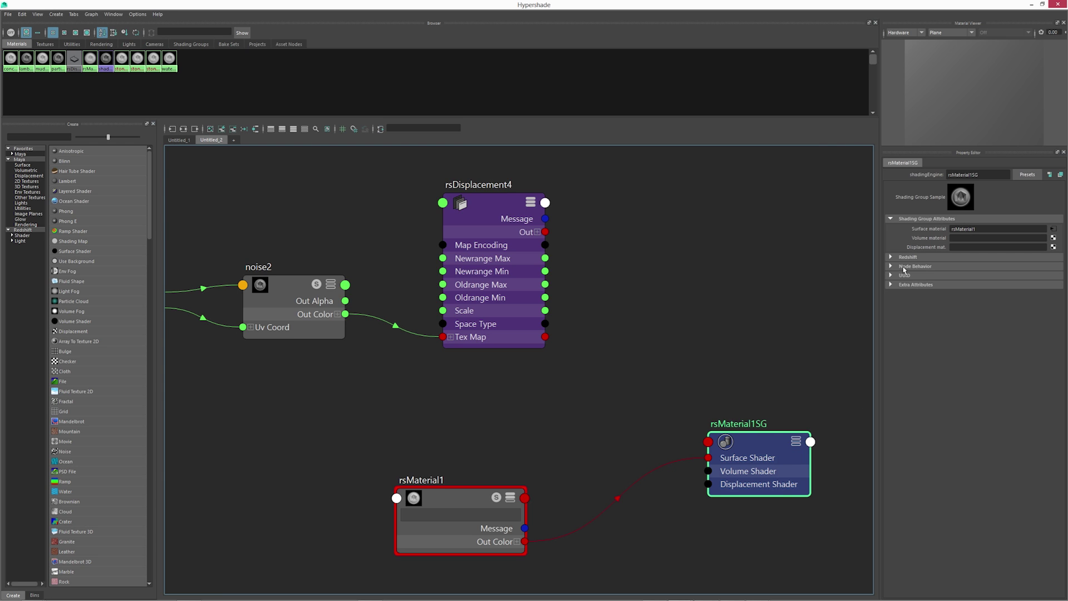
click(907, 257)
middle_drag(487, 202, 908, 323)
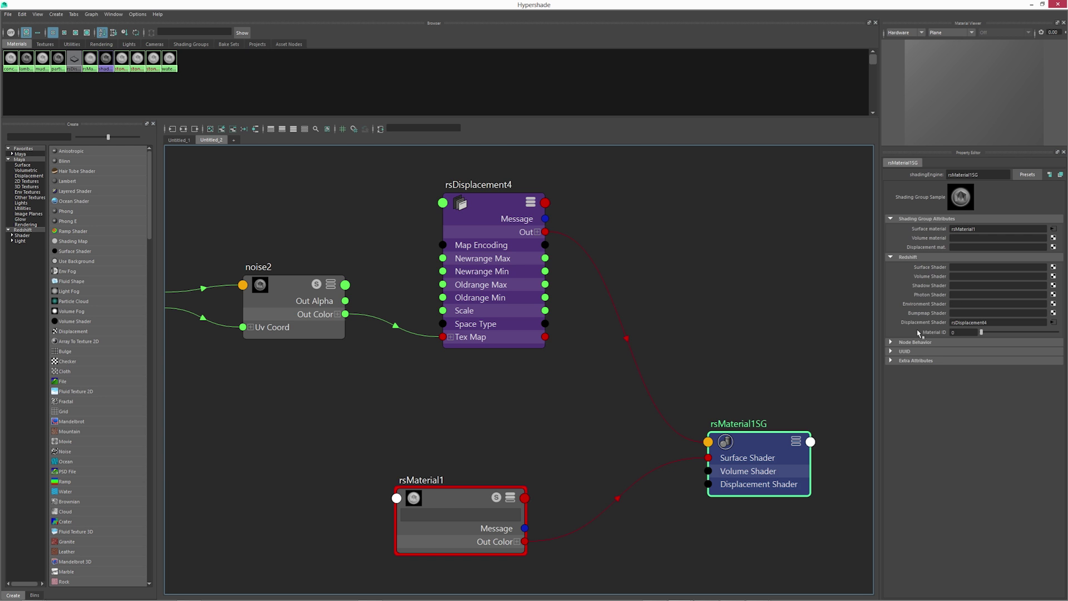
alt+middle_drag(454, 411, 488, 395)
scroll(513, 403, down, 3)
Move the Hypershade window clear of the viewport and display the scene textured without wireframe overlay
drag(513, 4, 436, 409)
click(364, 72)
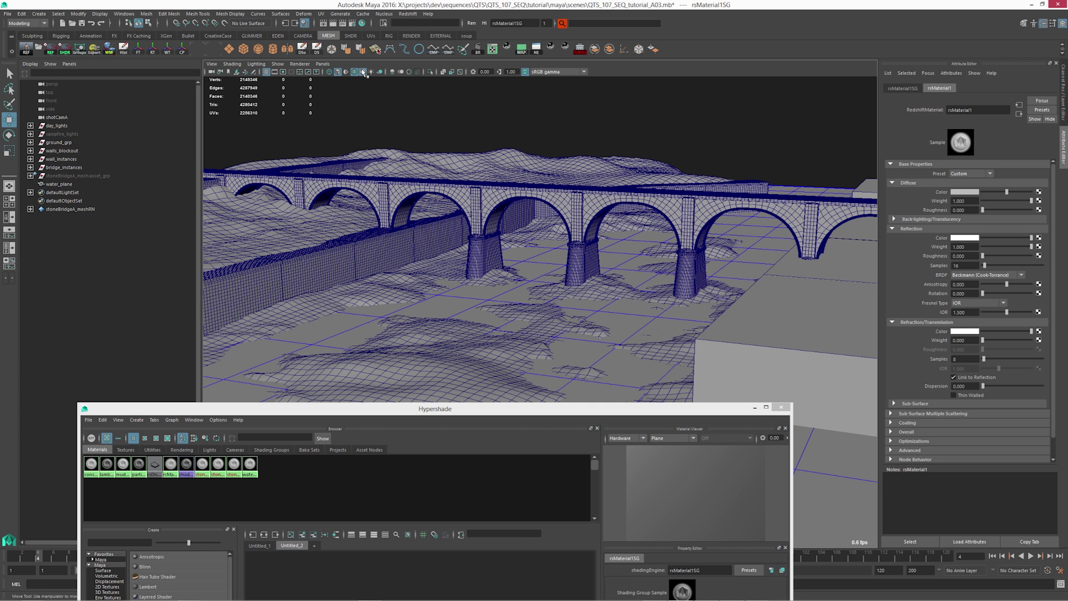
alt+drag(567, 265, 568, 297)
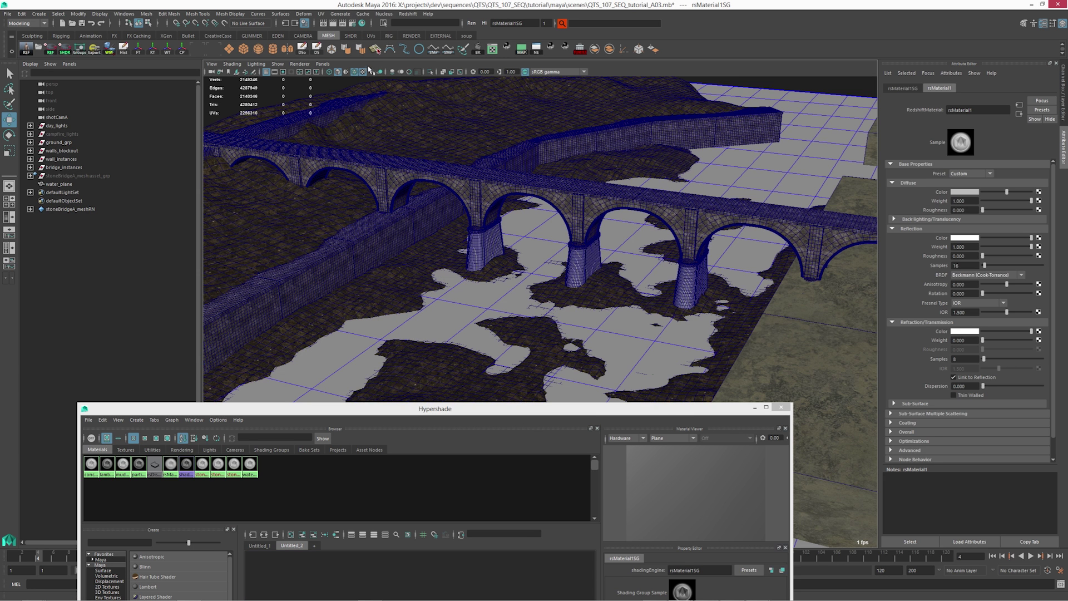
click(354, 72)
scroll(541, 207, up, 5)
alt+middle_drag(573, 273, 584, 227)
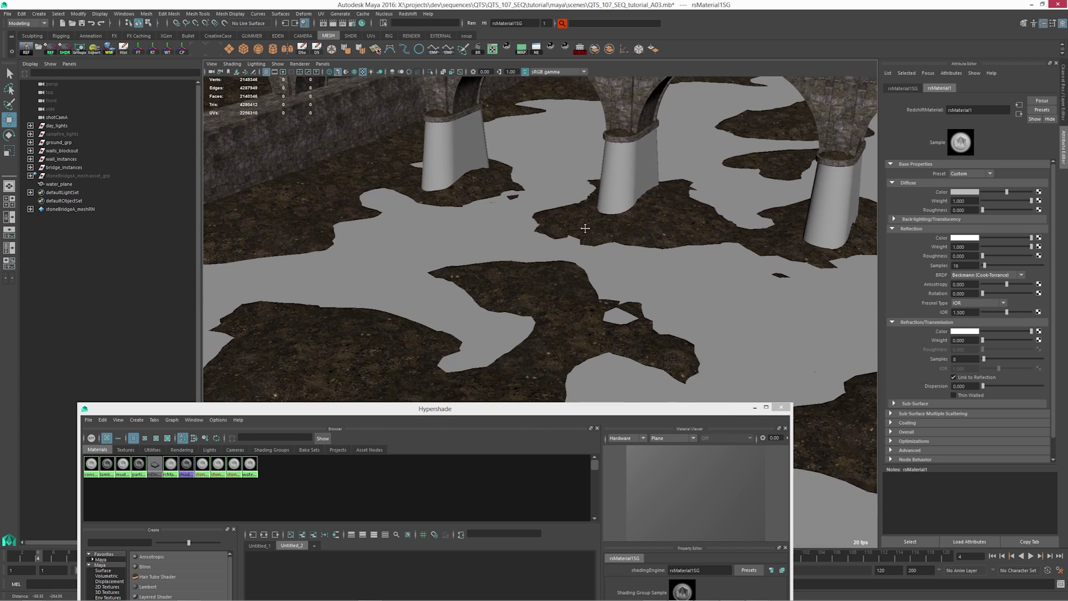
scroll(612, 240, down, 2)
scroll(612, 240, down, 3)
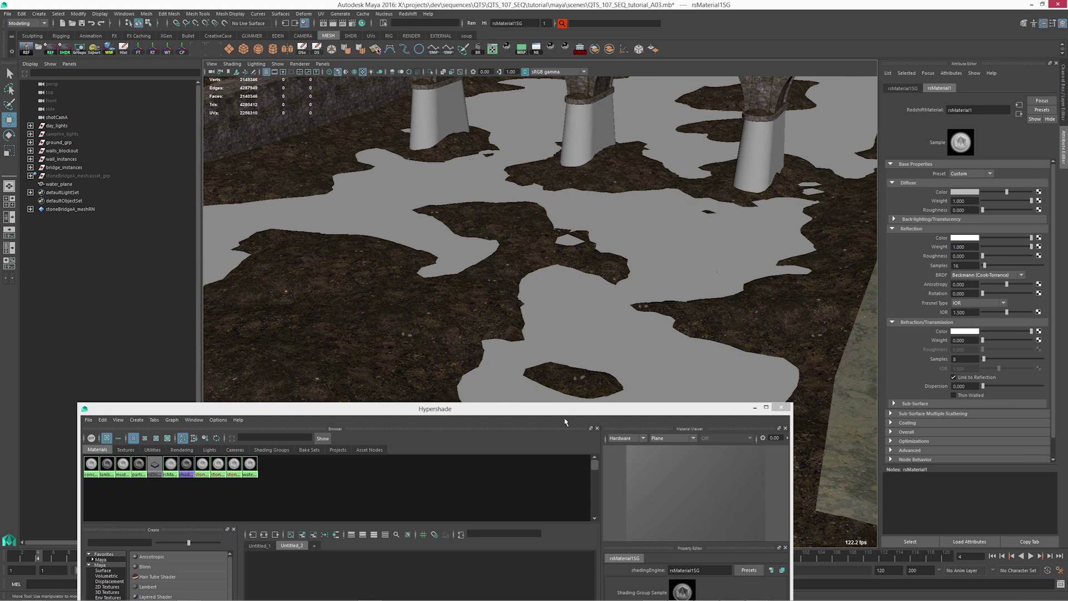
Select the noise node in Hypershade and uncover the viewport to preview its pattern on the water plane
drag(564, 415, 806, 54)
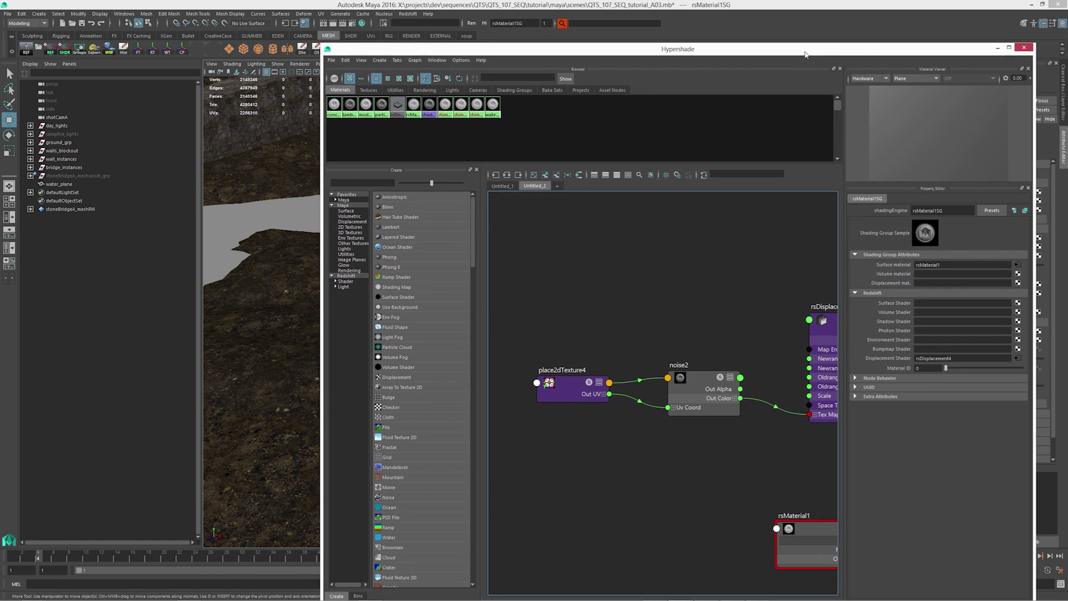
click(723, 383)
drag(746, 54, 363, 442)
scroll(599, 207, down, 5)
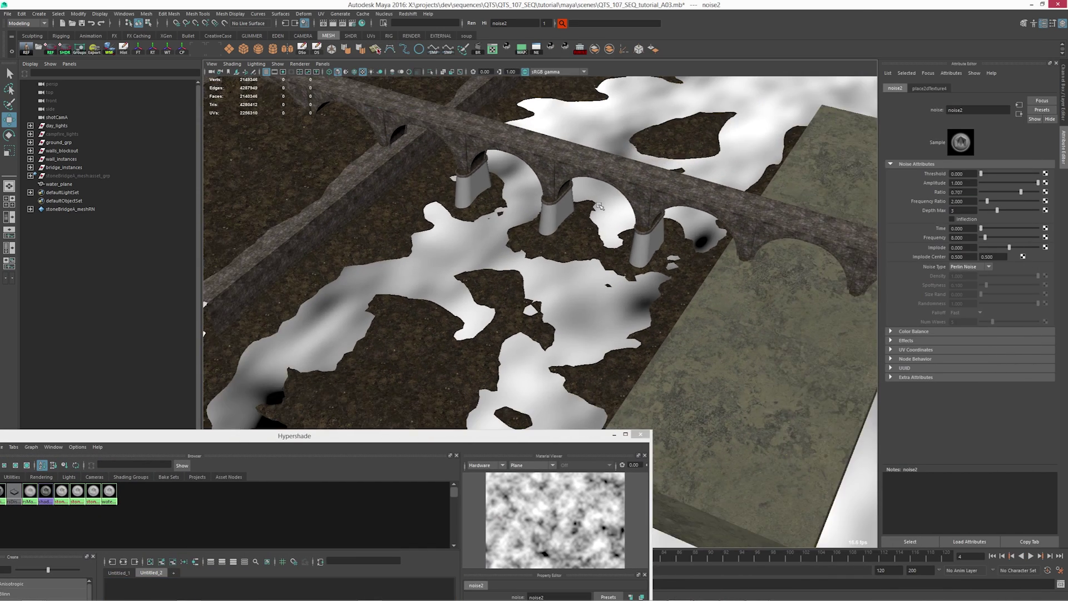
Set the Frequency of the noise texture driving the water displacement to 256
alt+middle_drag(623, 128, 601, 214)
scroll(568, 303, down, 2)
alt+middle_drag(569, 423, 564, 388)
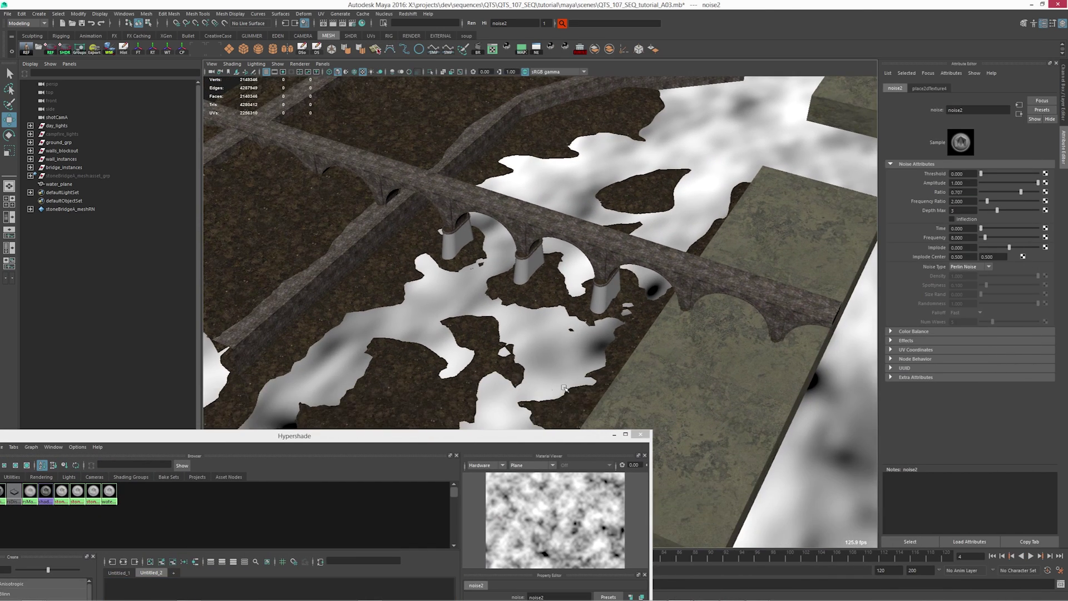
drag(471, 436, 520, 174)
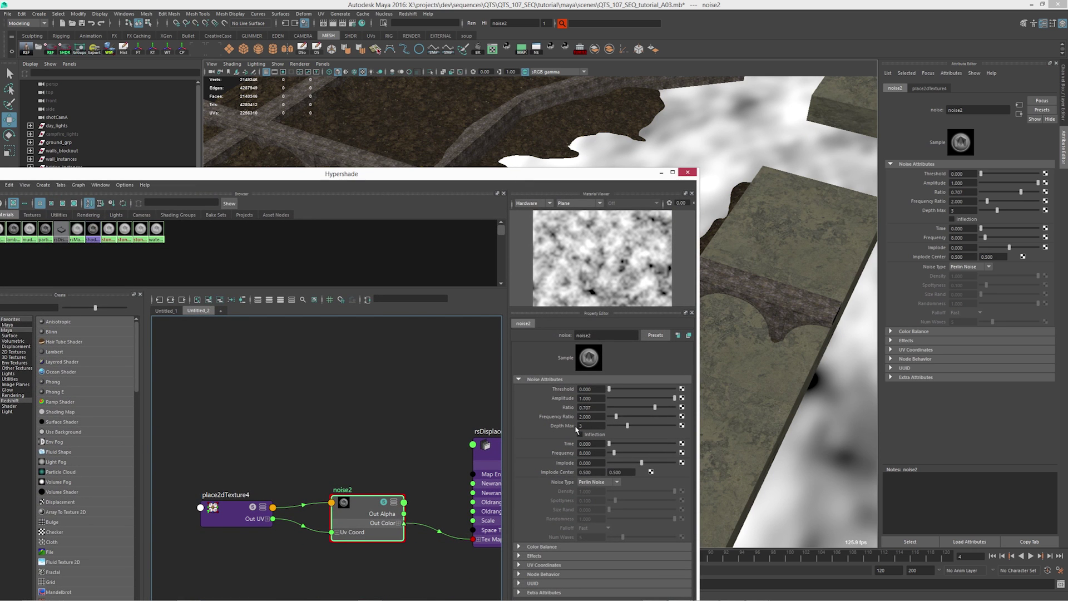
double_click(590, 453)
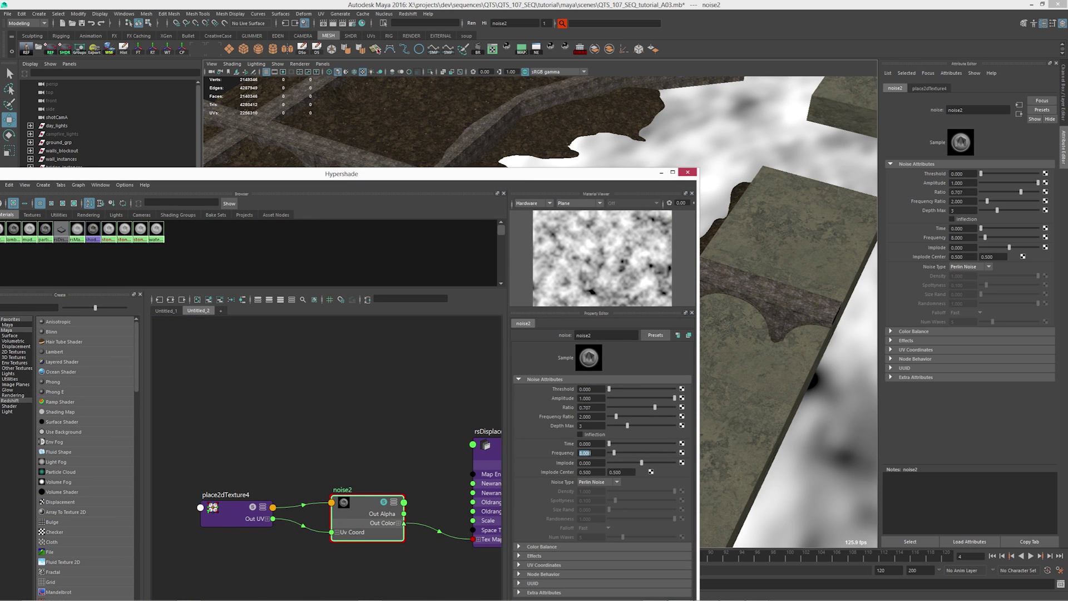
text(256)
key(Return)
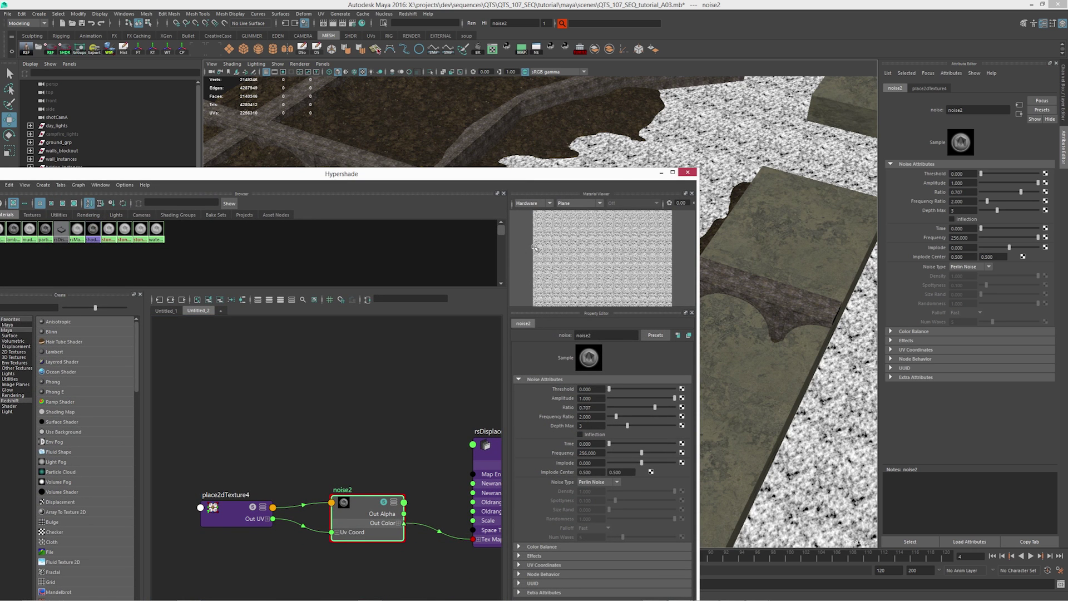
Uncover the viewport and examine the noise pattern on the water plane from close up
drag(537, 175, 624, 410)
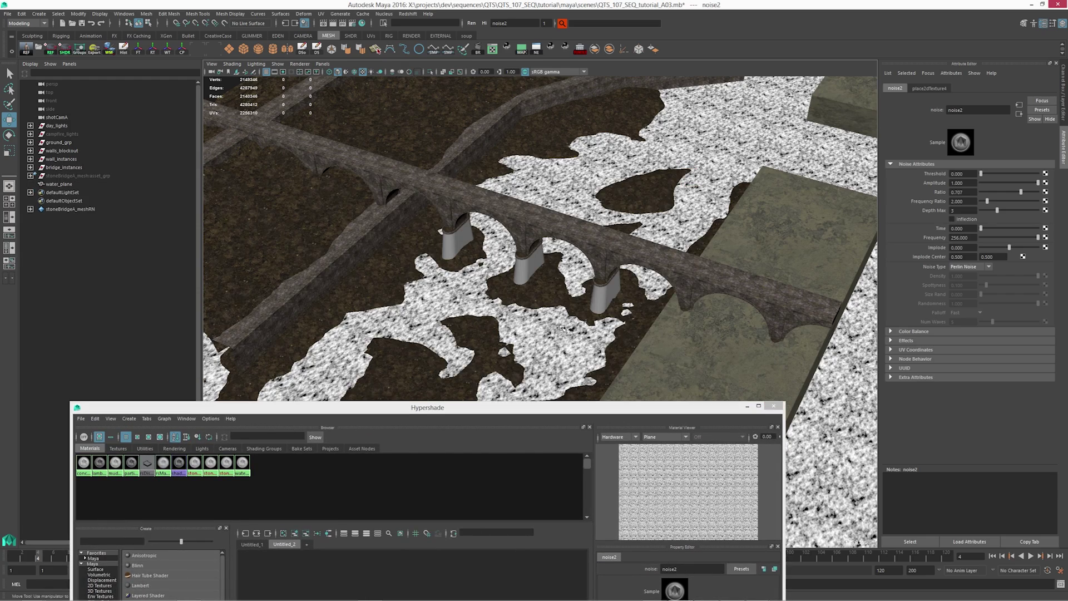
alt+drag(562, 329, 587, 309)
alt+middle_drag(586, 309, 588, 262)
scroll(554, 304, up, 5)
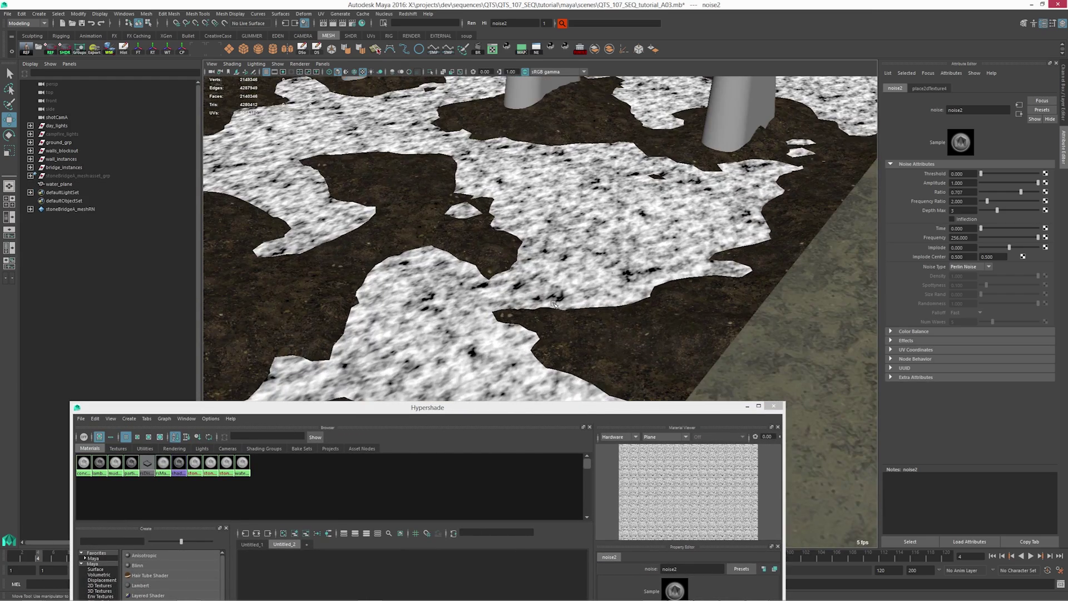
scroll(559, 215, up, 6)
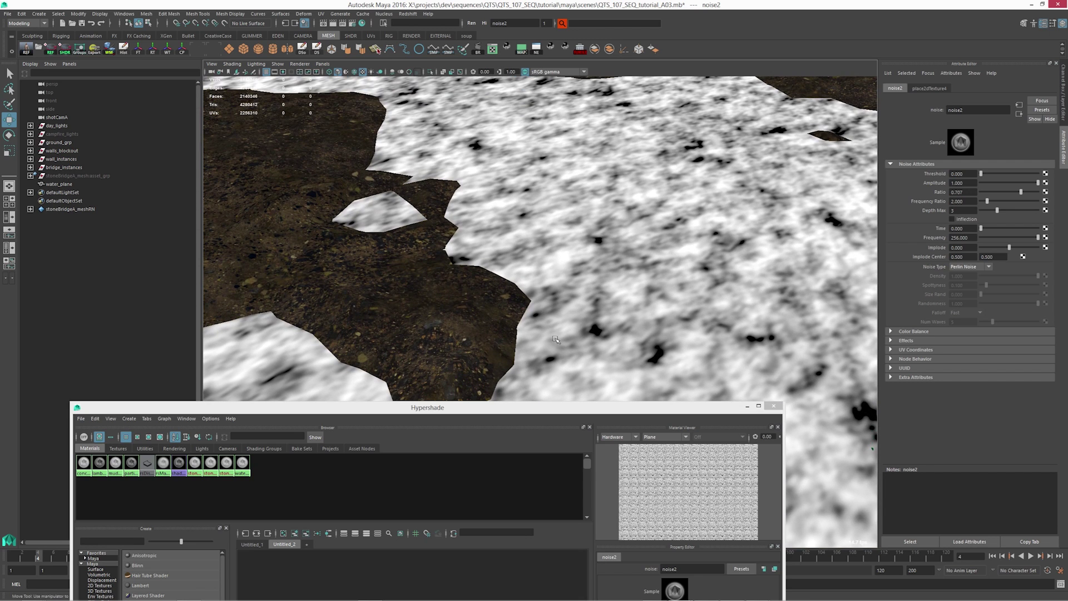
drag(529, 408, 491, 412)
alt+middle_drag(640, 356, 641, 226)
Select the water plane and open its shape's Redshift tessellation and displacement settings
click(641, 225)
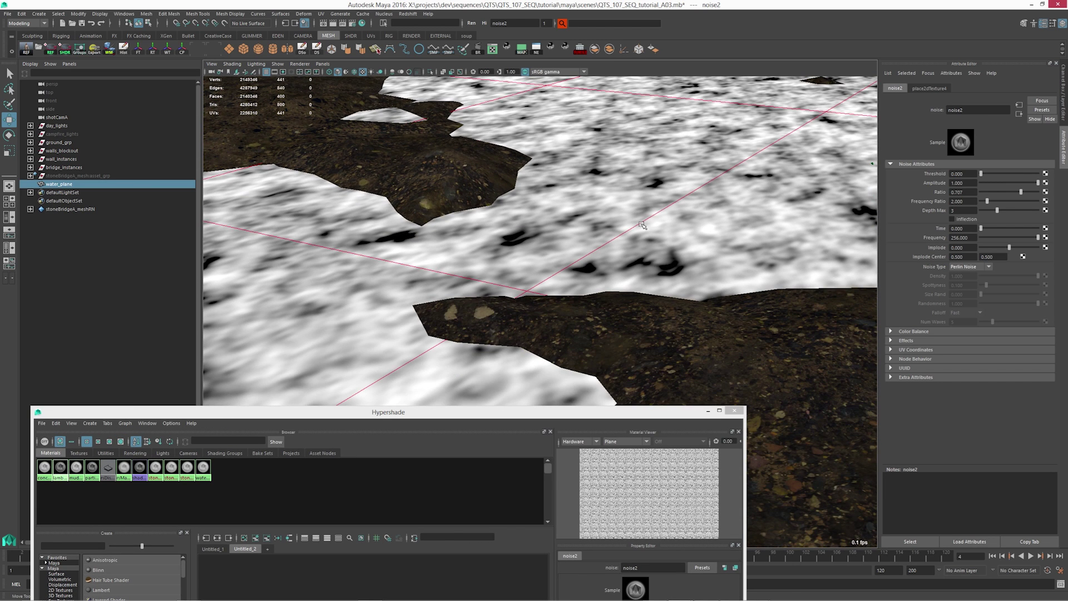
alt+middle_drag(700, 156, 662, 206)
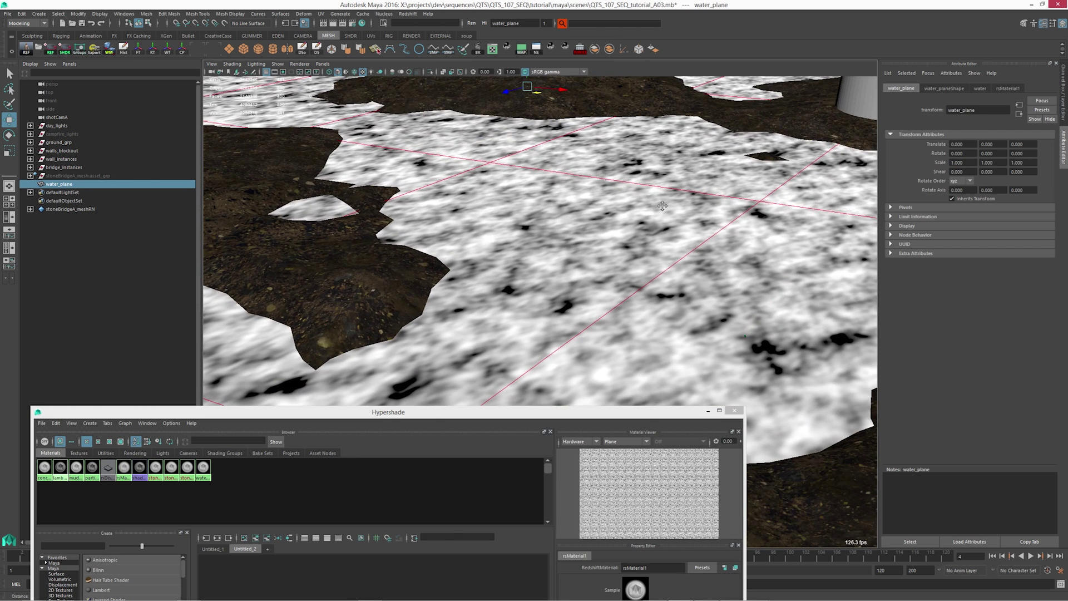
click(938, 89)
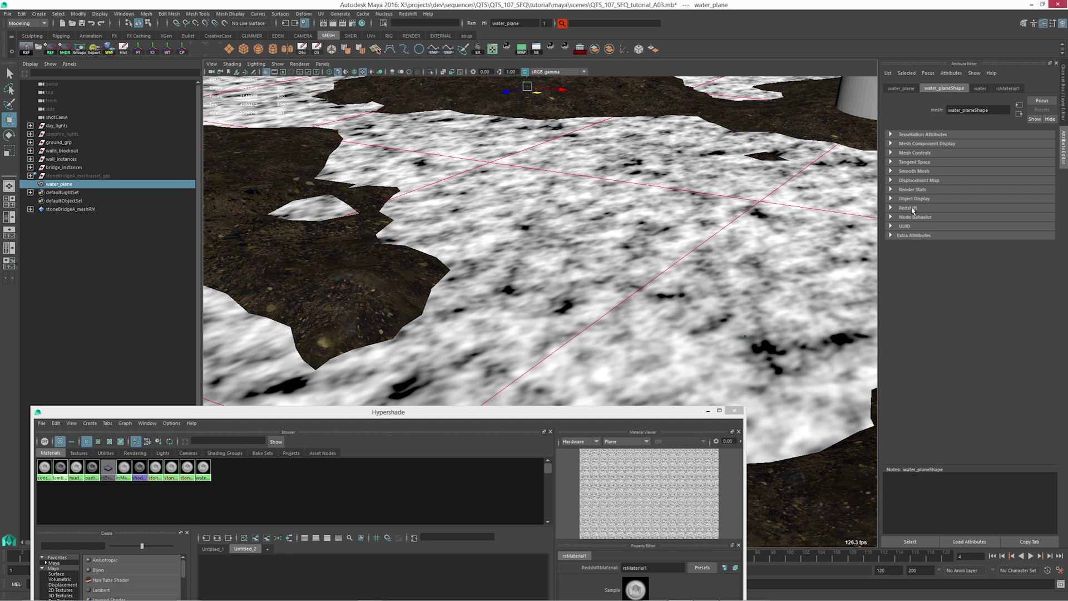
click(908, 208)
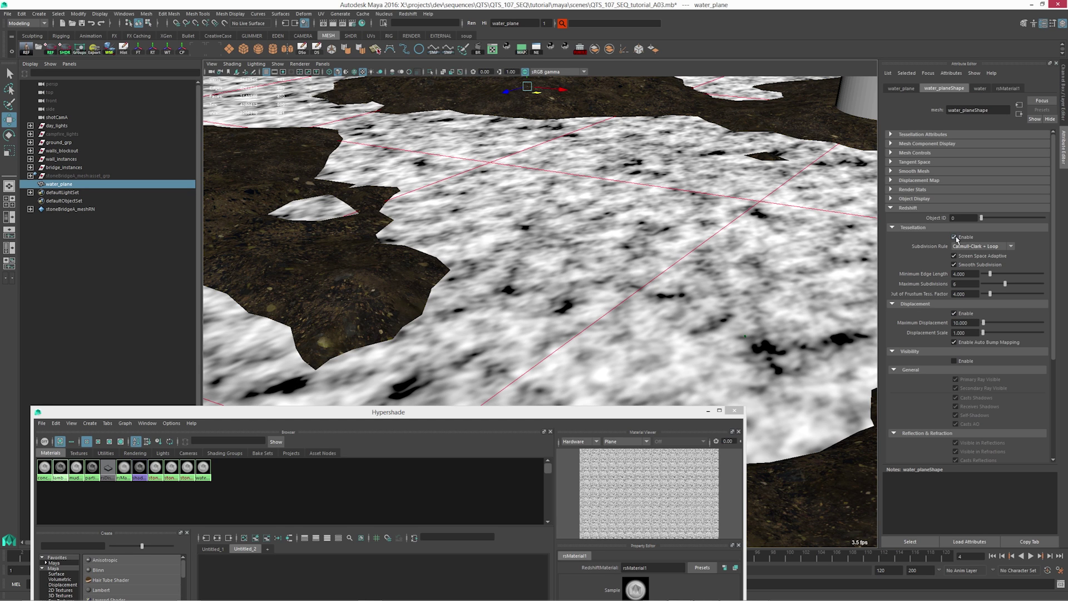
Pull the view back to show the bridge arches over the river and lower the Hypershade window clear of it
alt+right_drag(662, 236, 618, 267)
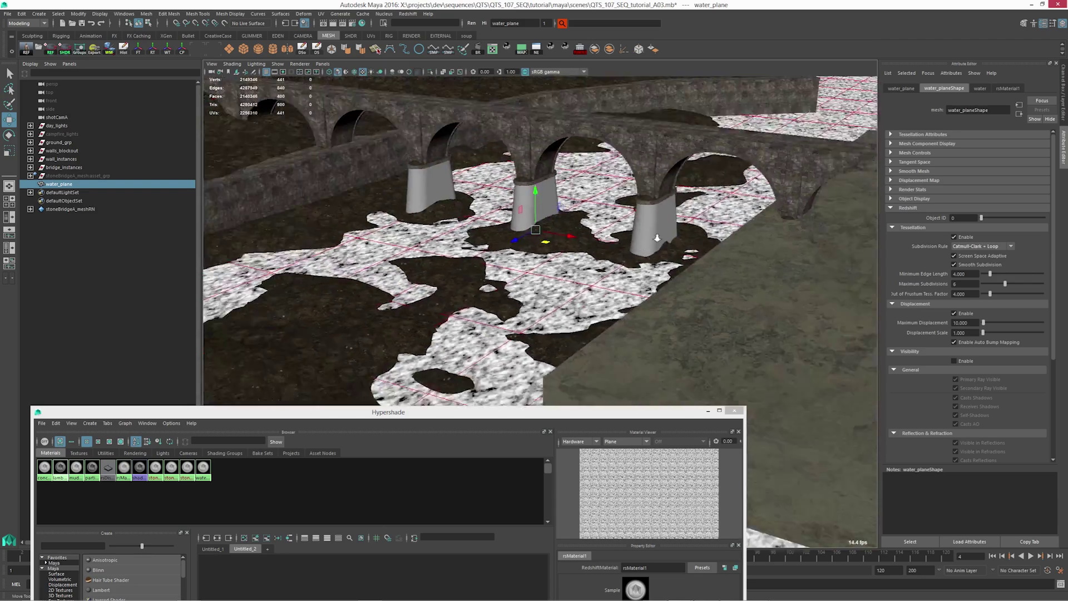
alt+drag(618, 289, 614, 261)
alt+right_drag(613, 260, 587, 257)
alt+drag(588, 257, 591, 273)
alt+right_drag(591, 273, 611, 273)
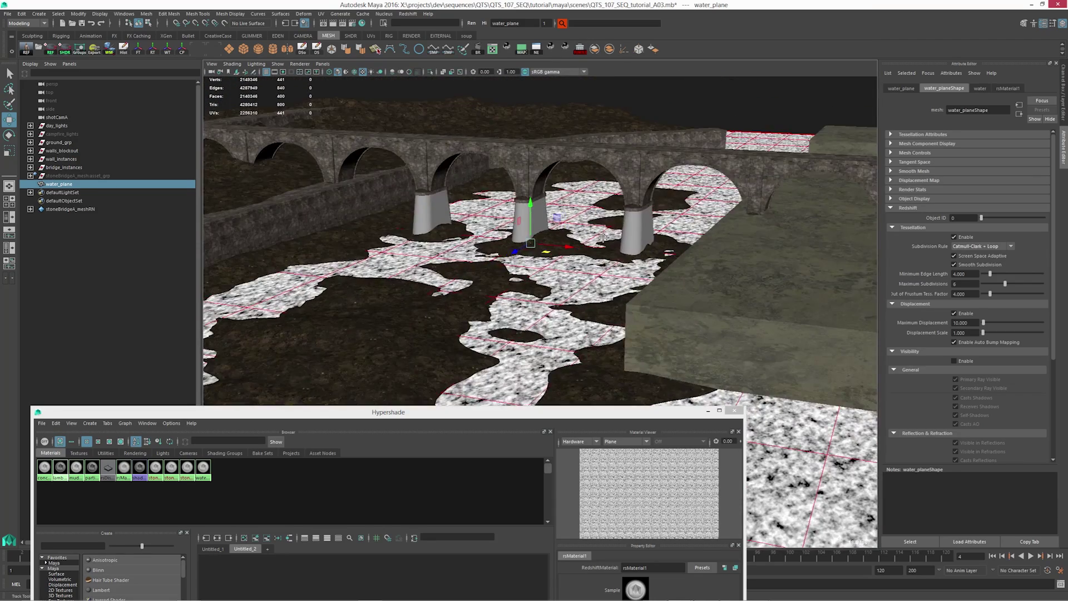
alt+middle_drag(603, 238, 608, 263)
alt+right_drag(610, 263, 618, 267)
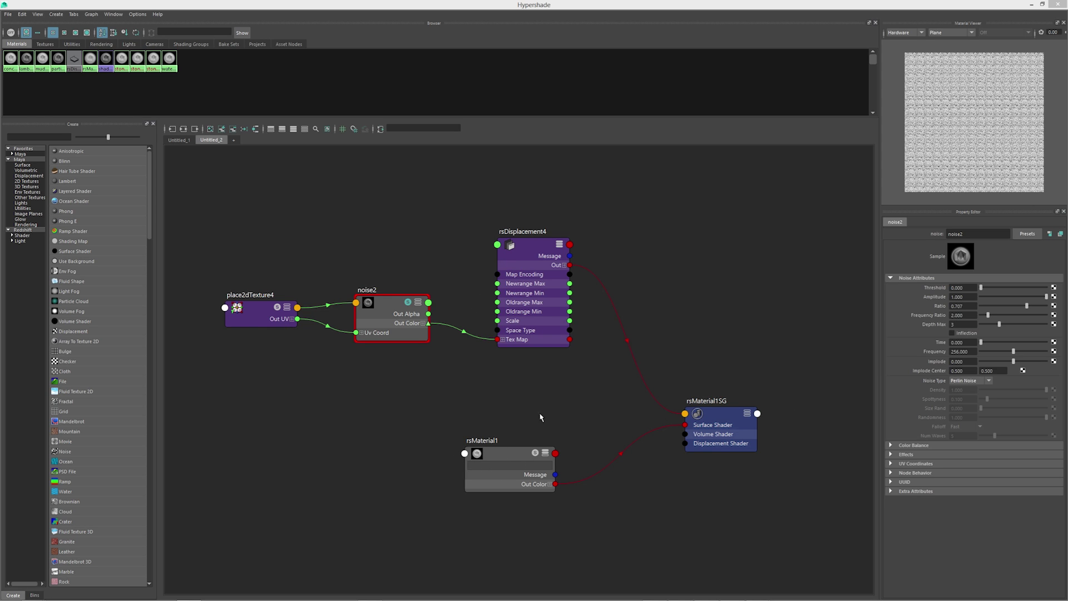
drag(493, 3, 457, 328)
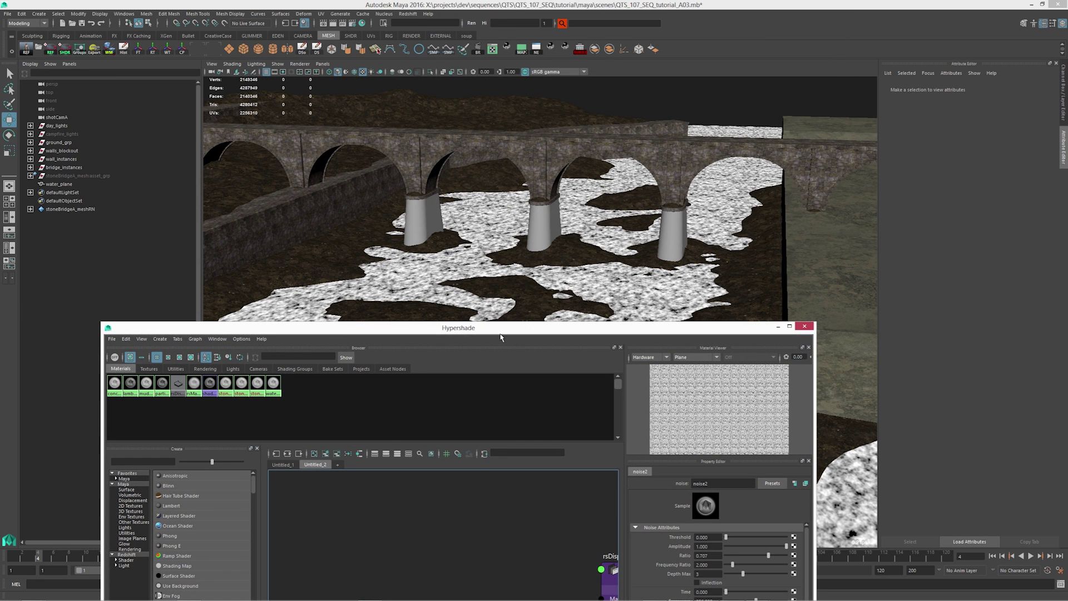
drag(501, 334, 469, 528)
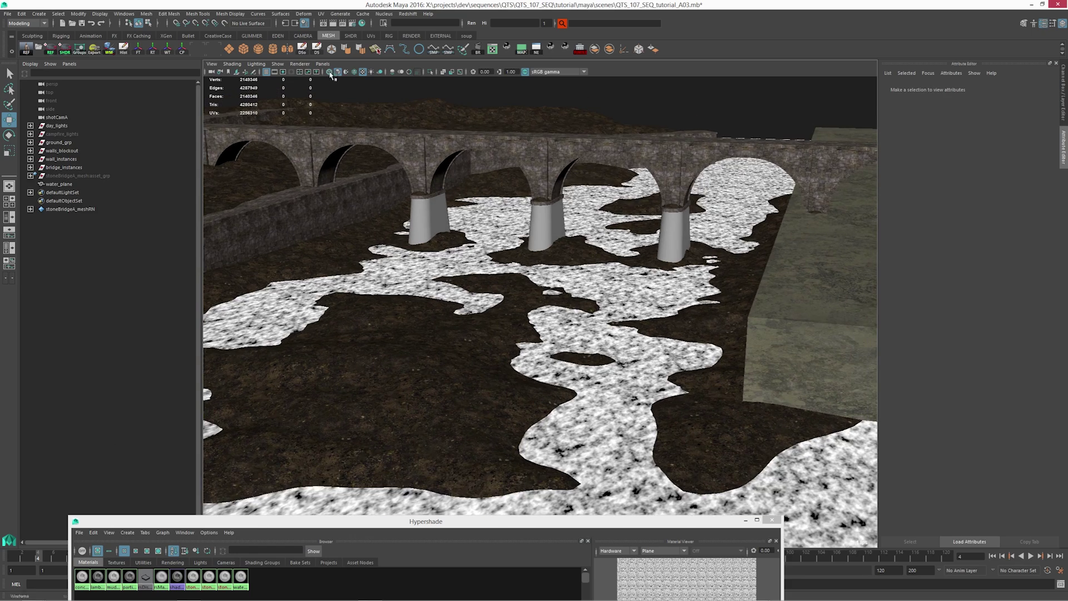
Turn on the resolution gate and gate mask, and frame the water around the bases of the bridge pillars
click(283, 73)
alt+drag(534, 390, 587, 256)
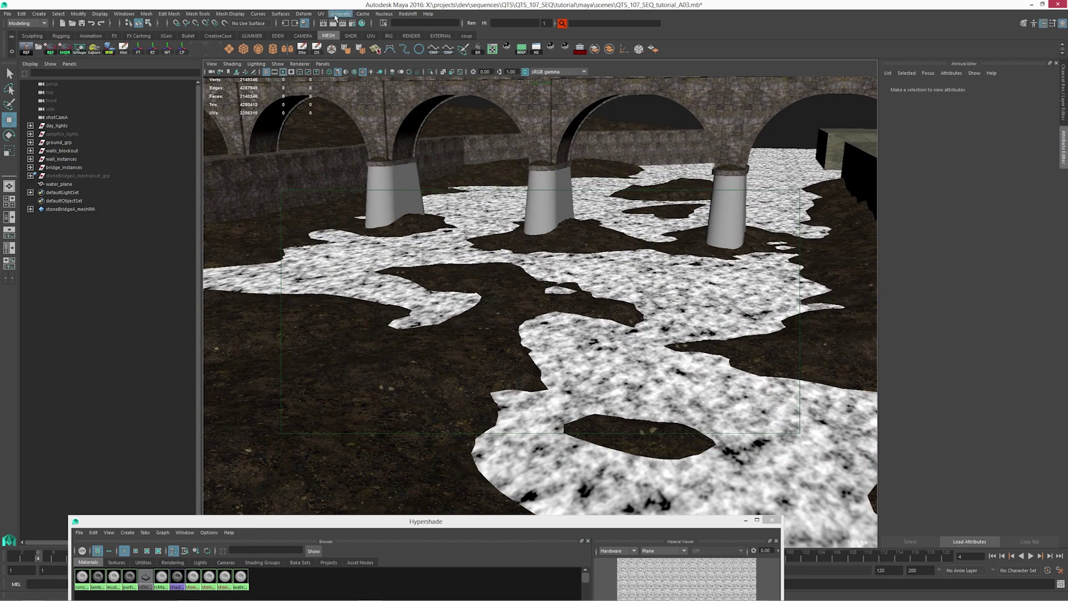
click(294, 73)
alt+right_drag(562, 311, 612, 304)
mouse_move(612, 304)
alt+mouse_down()
mouse_move(625, 301)
mouse_move(620, 310)
alt+mouse_up()
alt+right_drag(621, 311, 590, 313)
alt+drag(590, 312, 588, 295)
alt+middle_drag(588, 295, 593, 309)
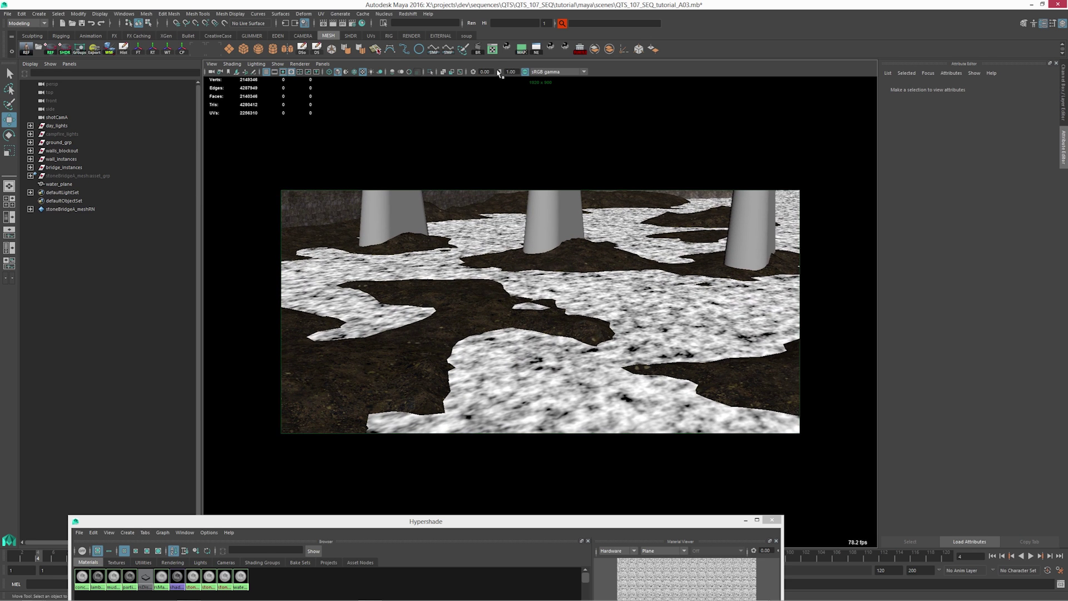
Open the Render View, check the test resolution options and start a Redshift IPR render of the framed water
click(323, 23)
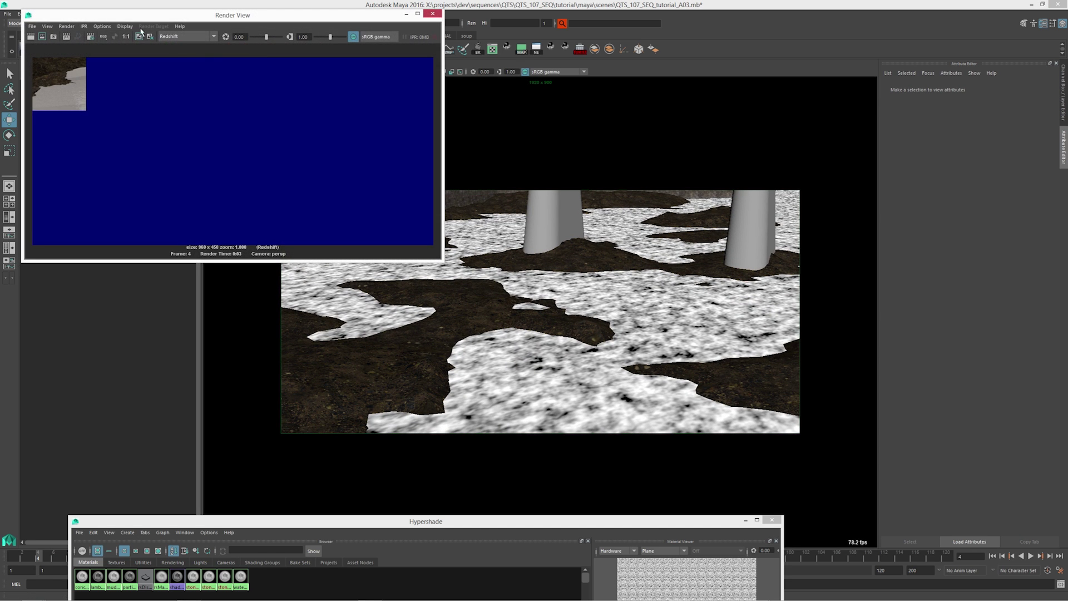
click(106, 26)
mouse_move(117, 64)
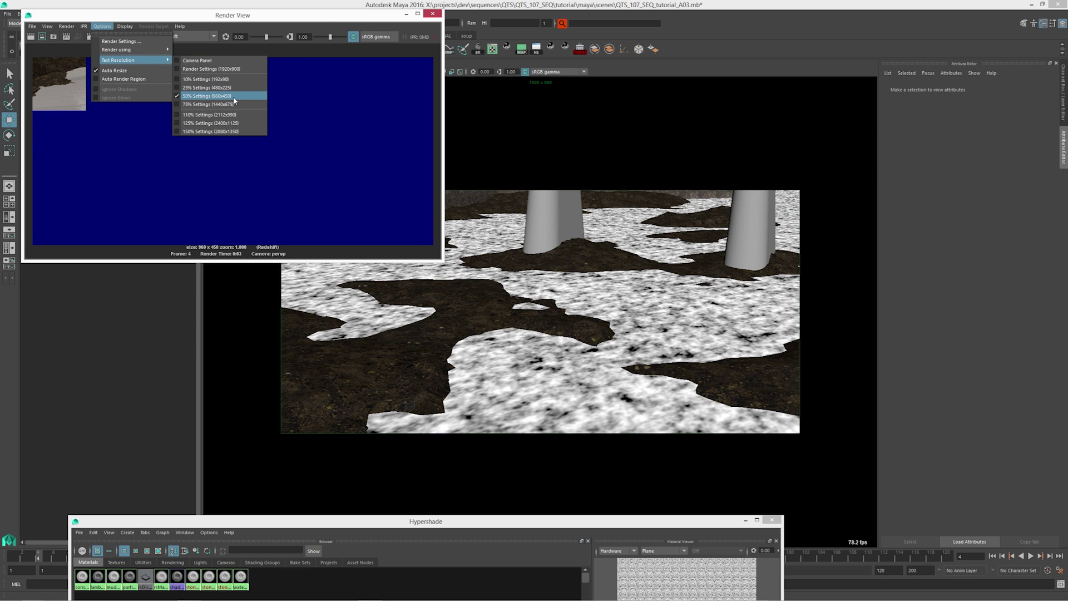
click(327, 24)
click(68, 39)
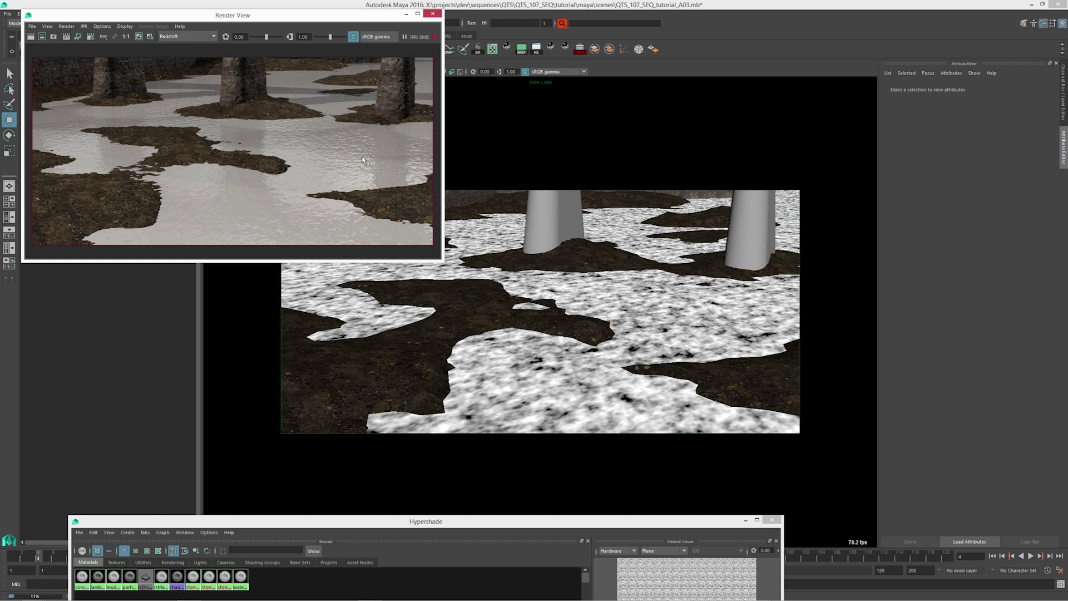
Bring Hypershade up over the viewport and select the rsMaterial1 water material in the node graph
drag(417, 521, 620, 77)
scroll(627, 291, down, 2)
alt+middle_drag(666, 318, 600, 246)
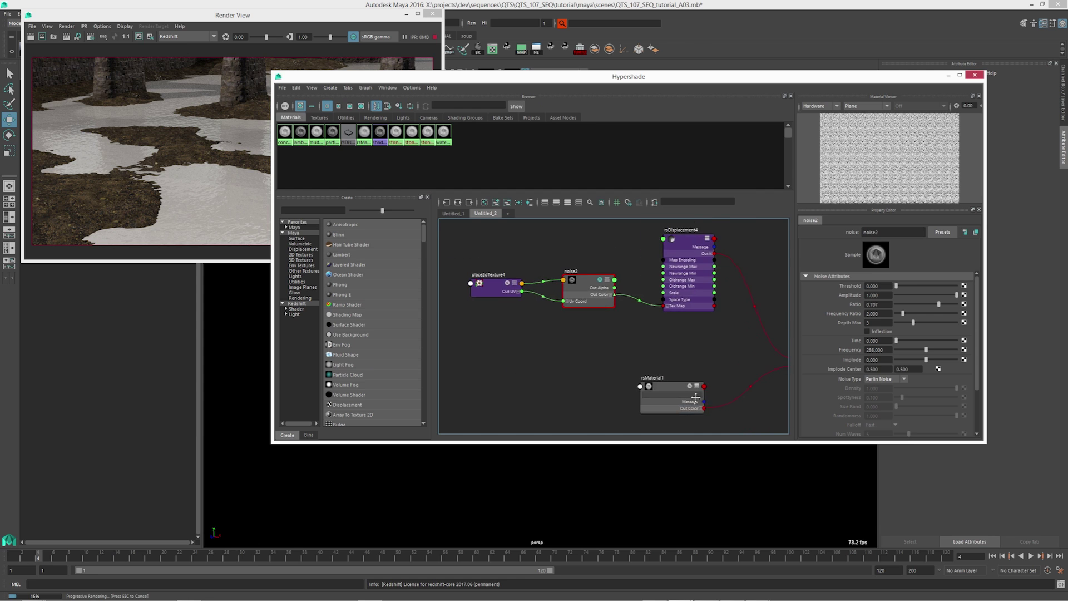
alt+middle_drag(698, 398, 618, 358)
scroll(622, 360, up, 4)
click(556, 331)
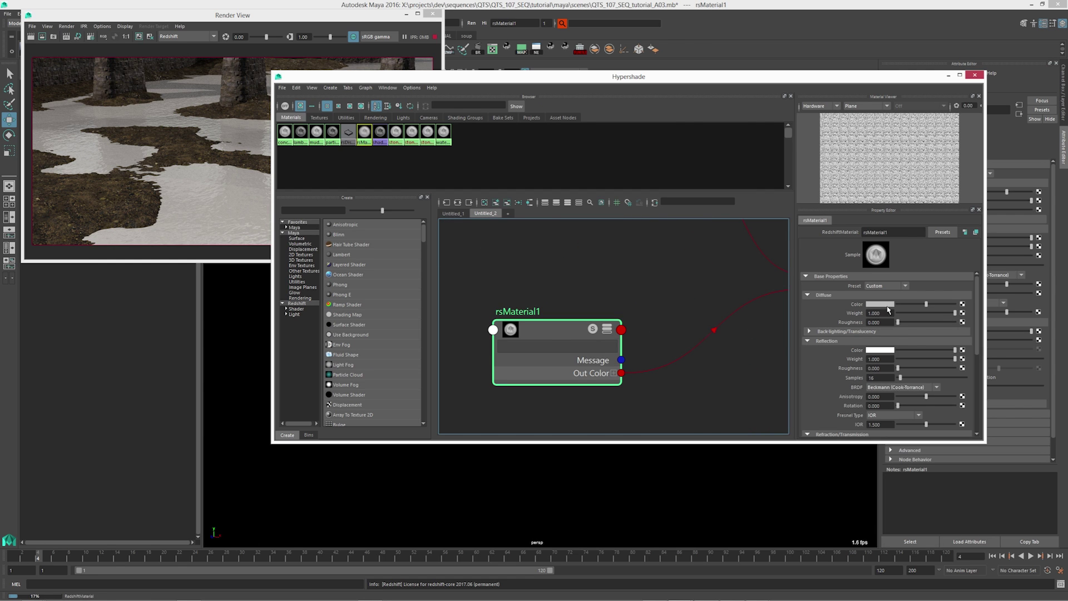
Set the water material's reflection IOR to 1.333
drag(979, 284, 982, 316)
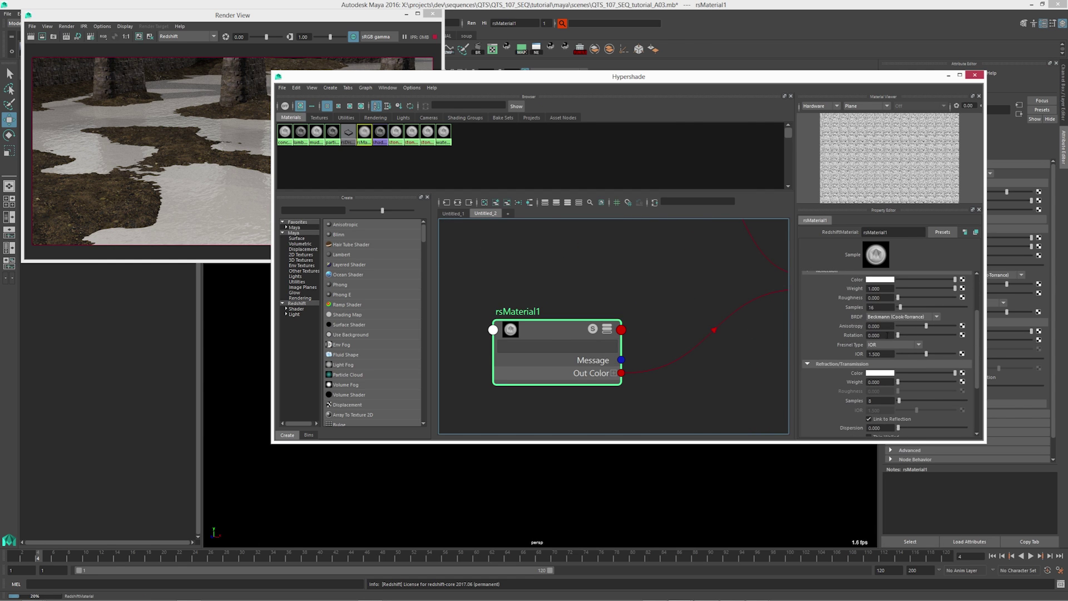
scroll(829, 336, up, 1)
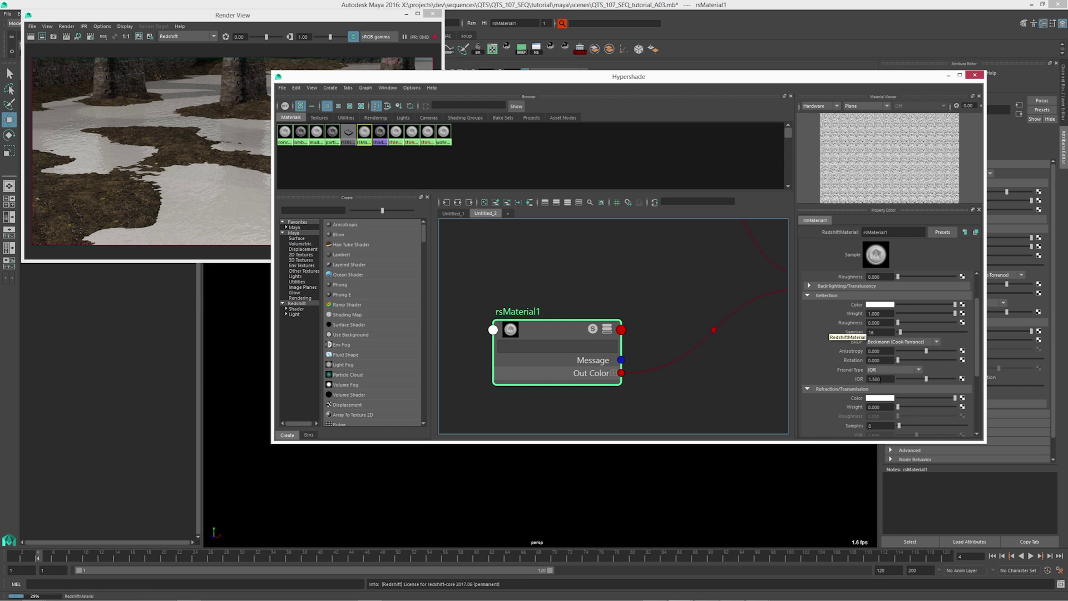
double_click(881, 380)
text(1)
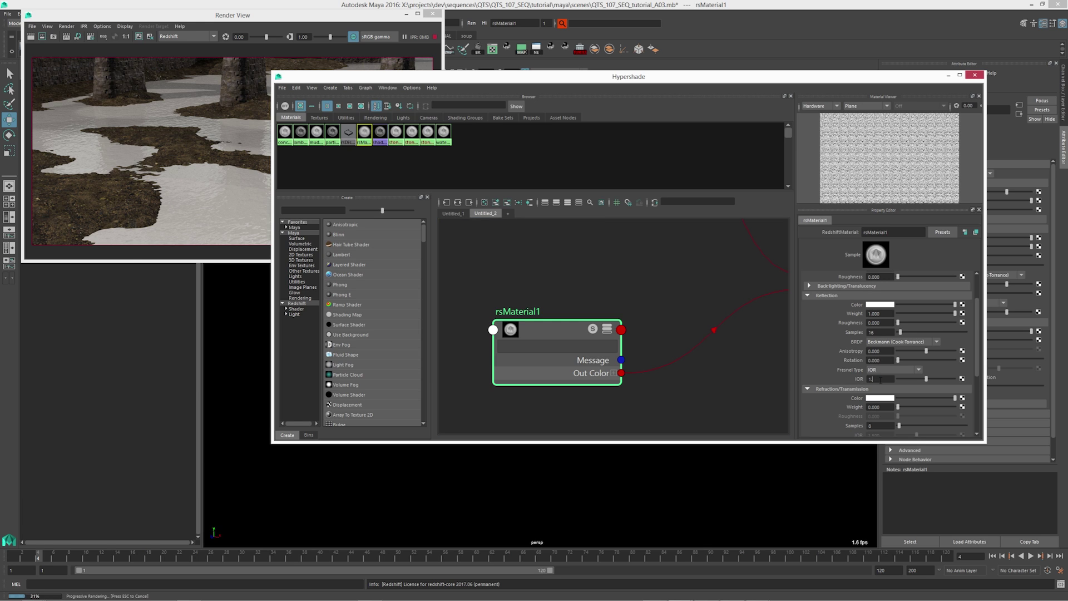
text(.333)
key(Return)
Reduce the water material's Diffuse Weight to 0
scroll(828, 353, down, 1)
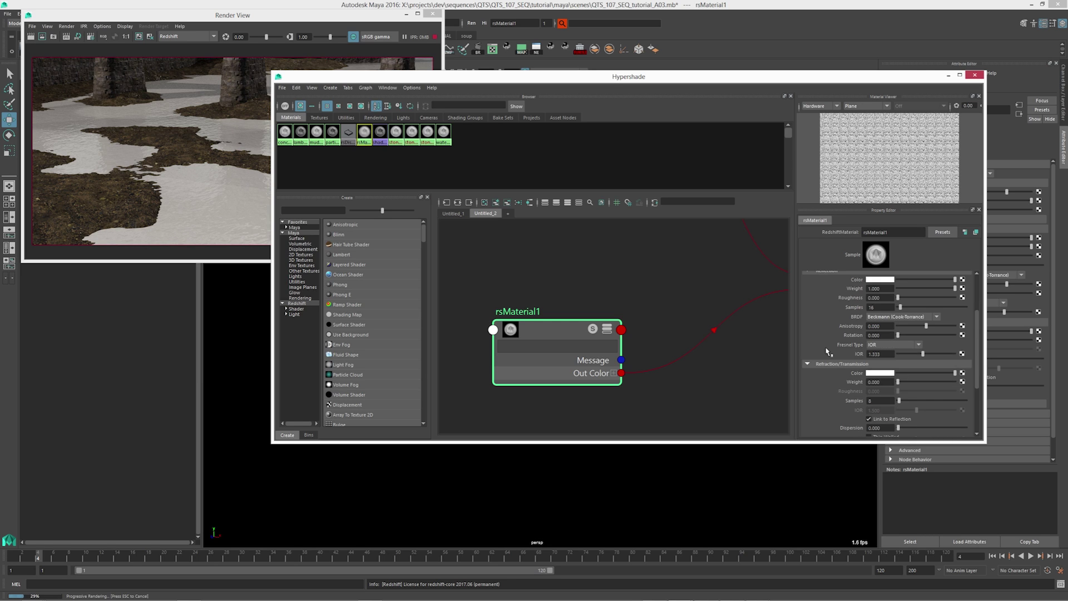
scroll(828, 354, down, 1)
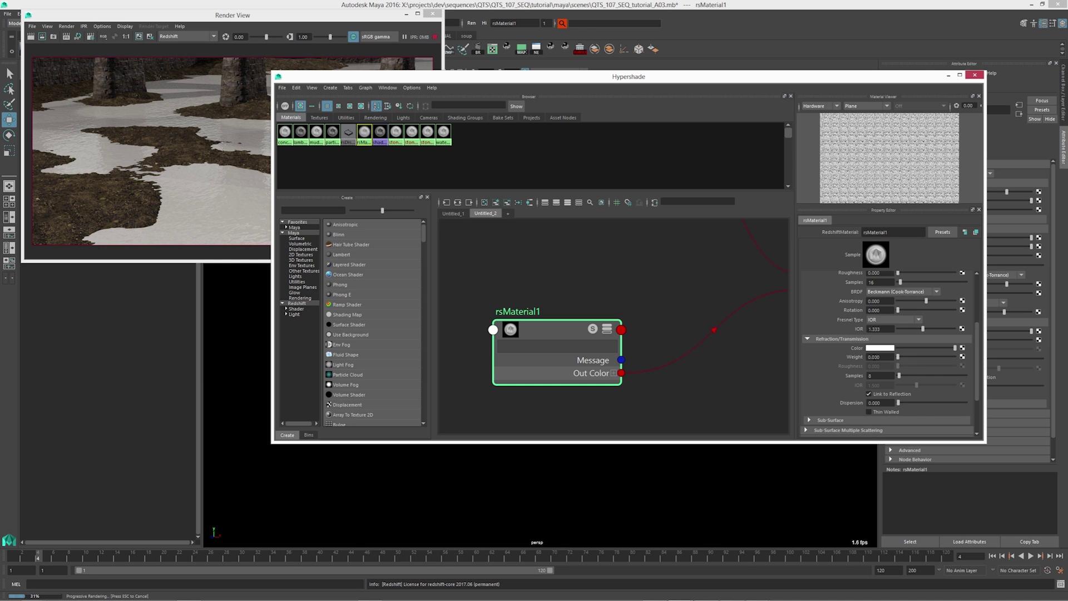
scroll(834, 347, up, 4)
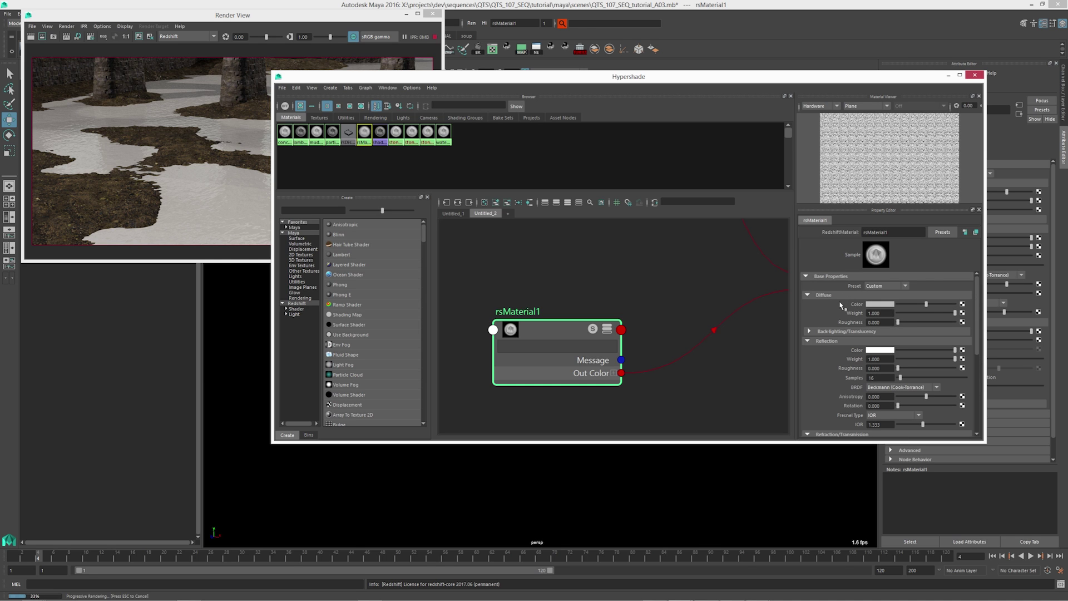
drag(955, 313, 897, 314)
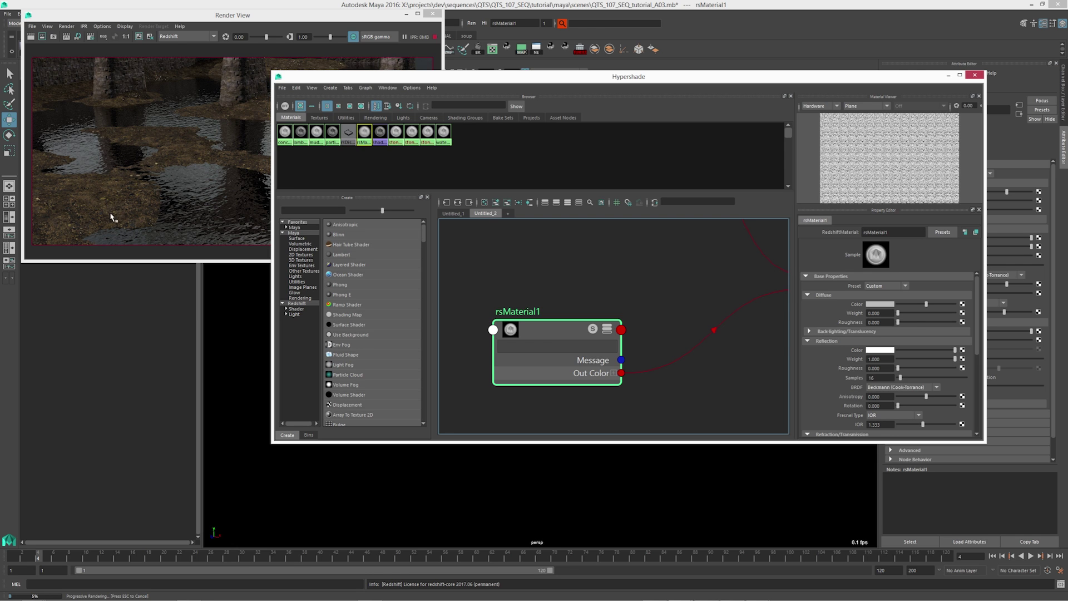
Raise the water material's Refraction/Transmission Weight to 1 and move Hypershade to uncover more of the render
scroll(824, 390, down, 3)
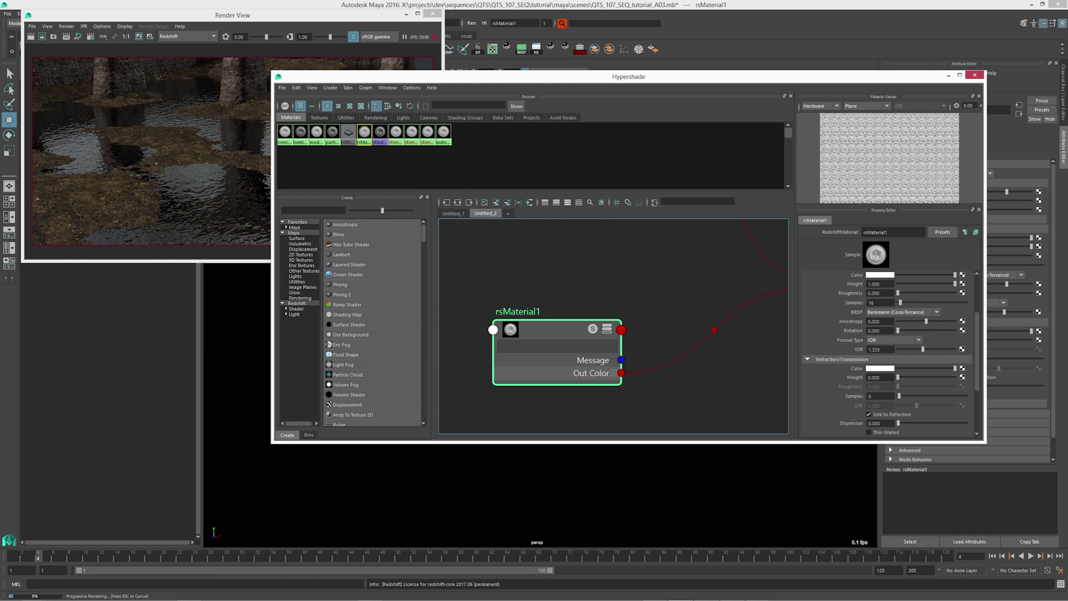
drag(898, 378, 976, 376)
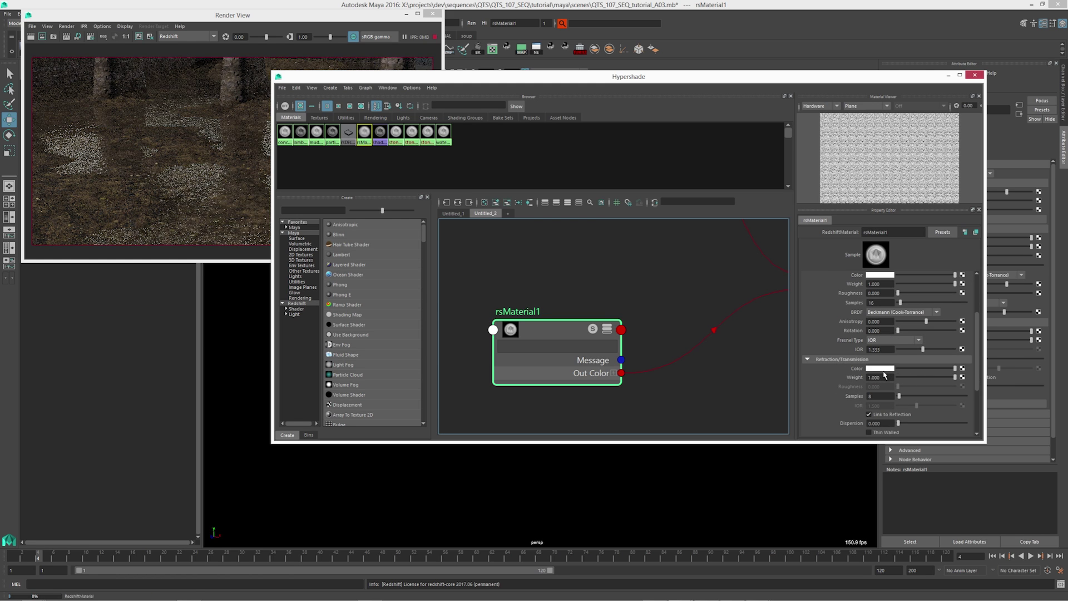
drag(458, 77, 476, 119)
Set the Sub-Surface Absorption Scale of the water material to 0.03
scroll(809, 391, down, 3)
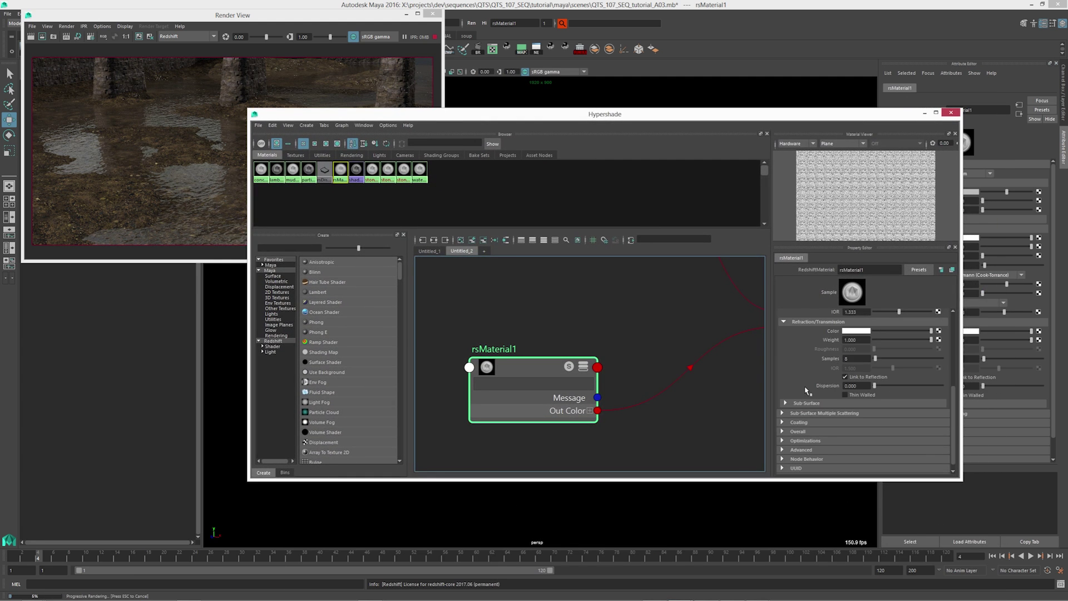
click(805, 404)
scroll(805, 405, down, 1)
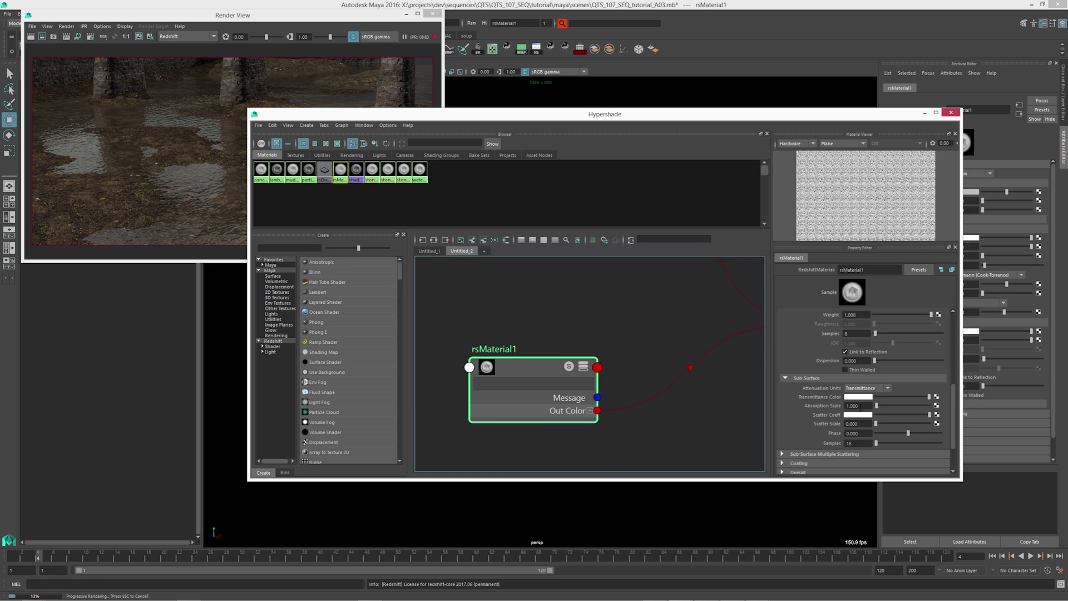
double_click(862, 405)
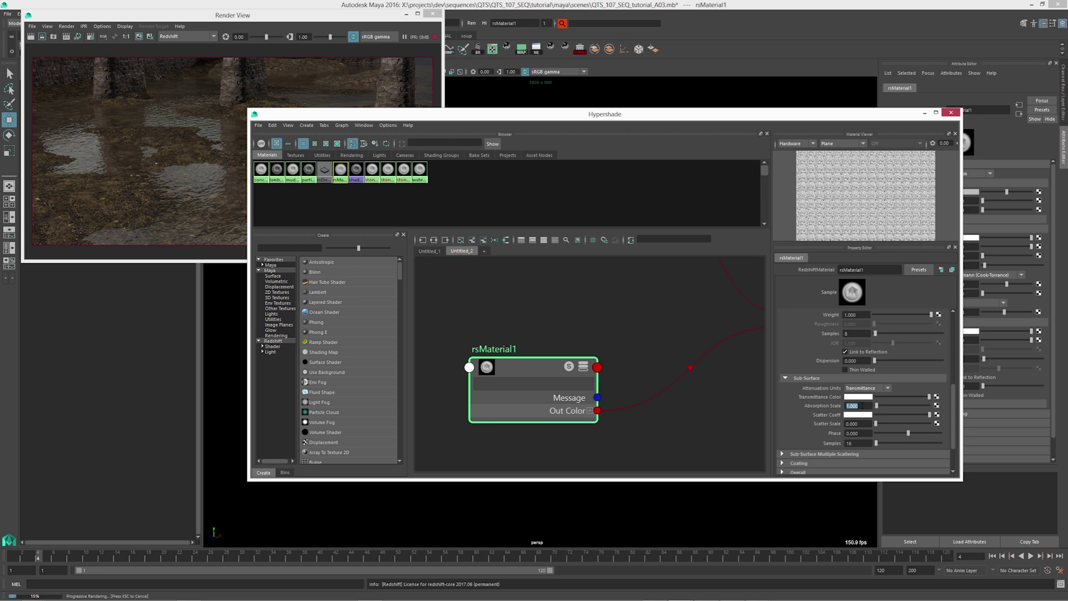
text(.03)
key(Return)
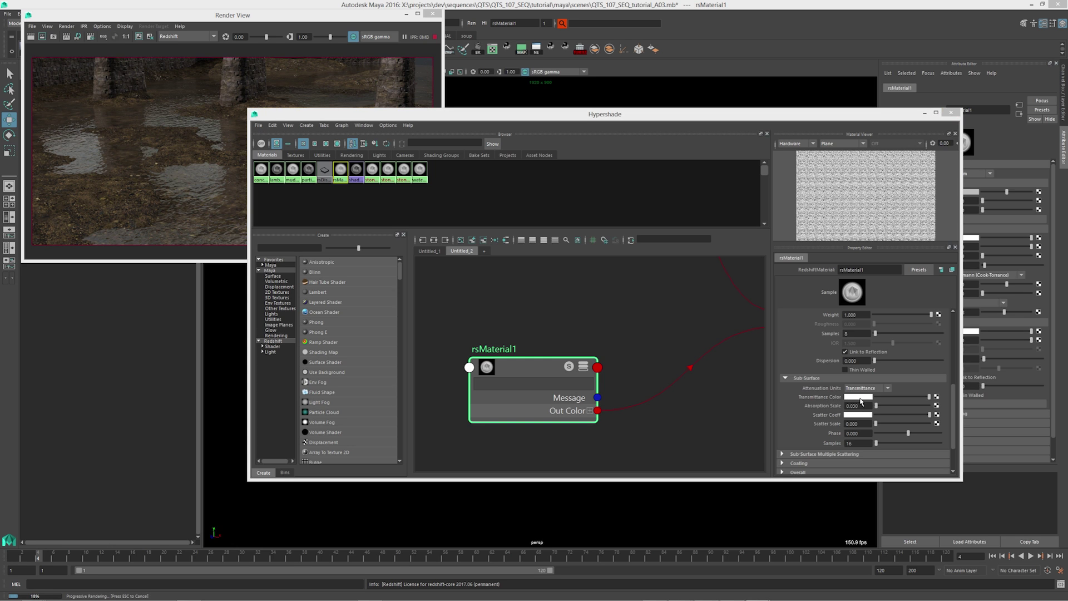
Tint the water material's Transmittance Color a pale warm orange with a hue of about 30
click(861, 399)
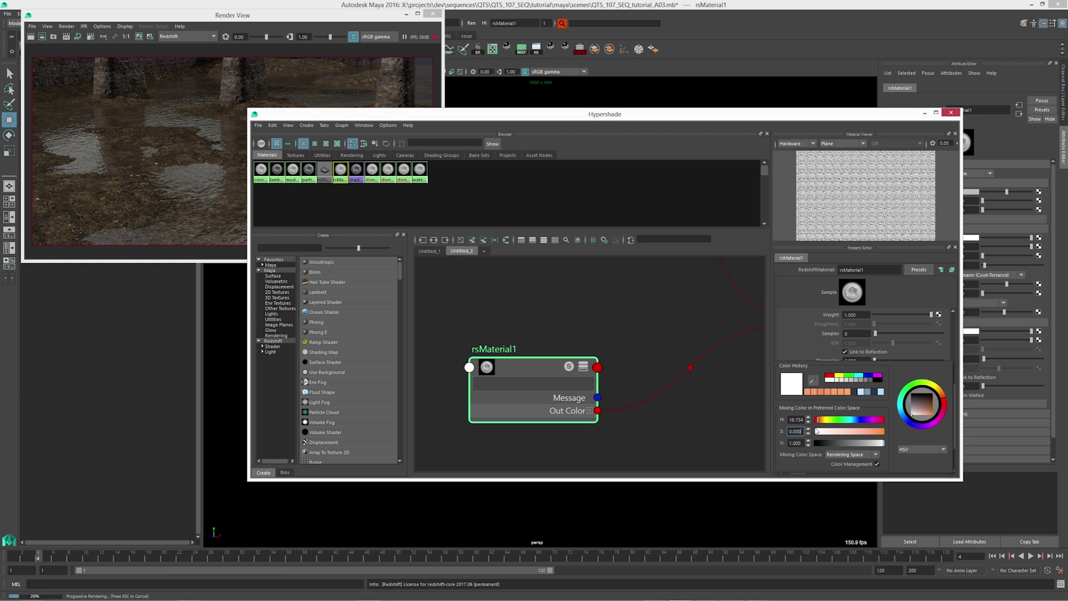
drag(817, 432, 824, 431)
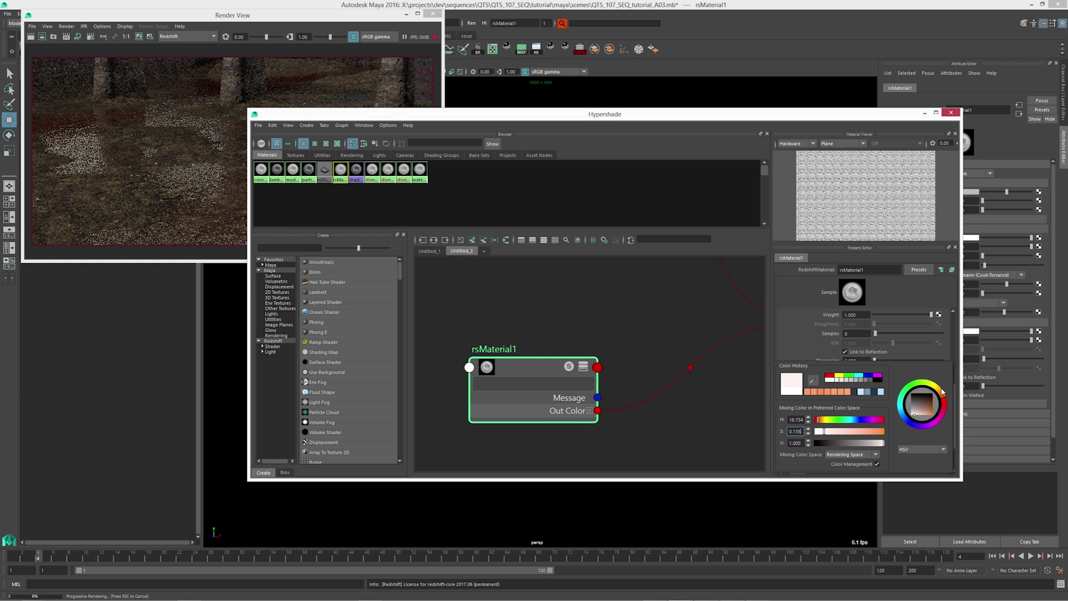
drag(943, 392, 938, 388)
drag(825, 432, 829, 433)
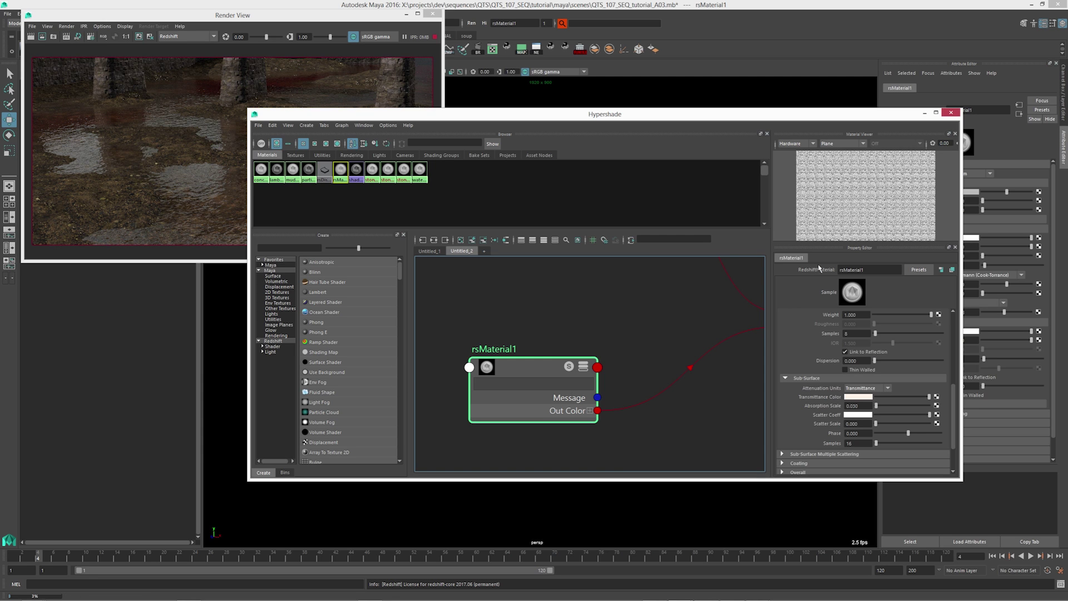
Reduce the Transmittance Color's saturation to about 0.05 and darken it slightly to a light warm grey
click(873, 397)
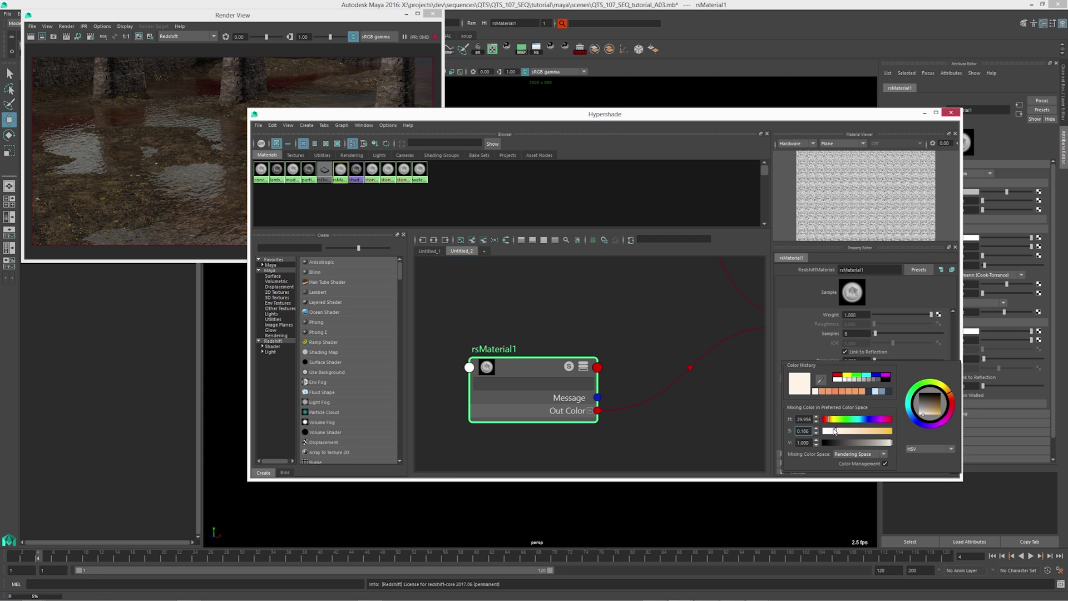
click(829, 433)
drag(892, 445, 881, 445)
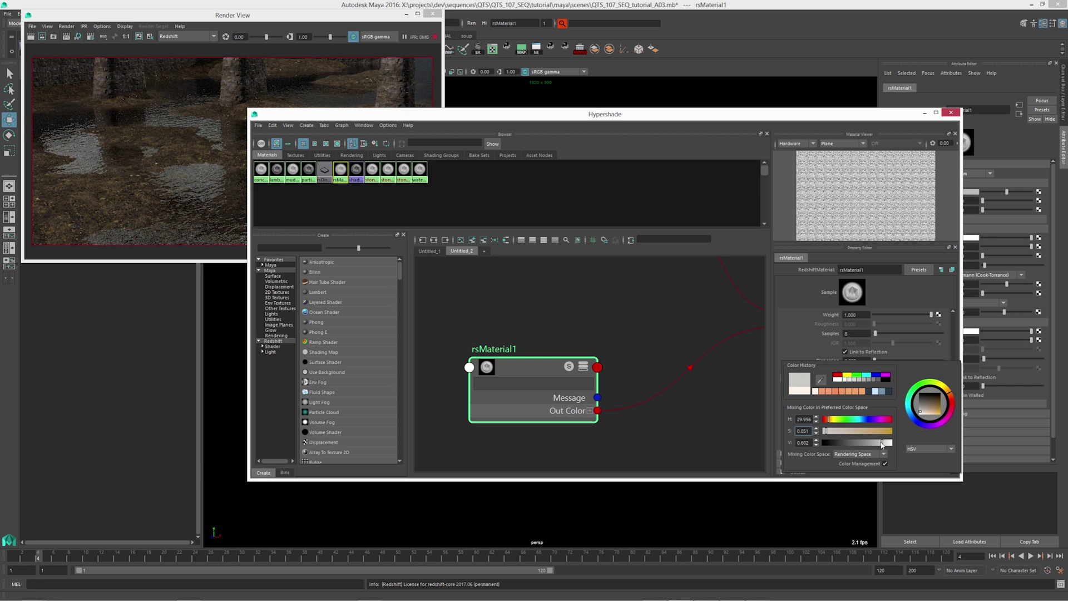
drag(881, 444, 885, 445)
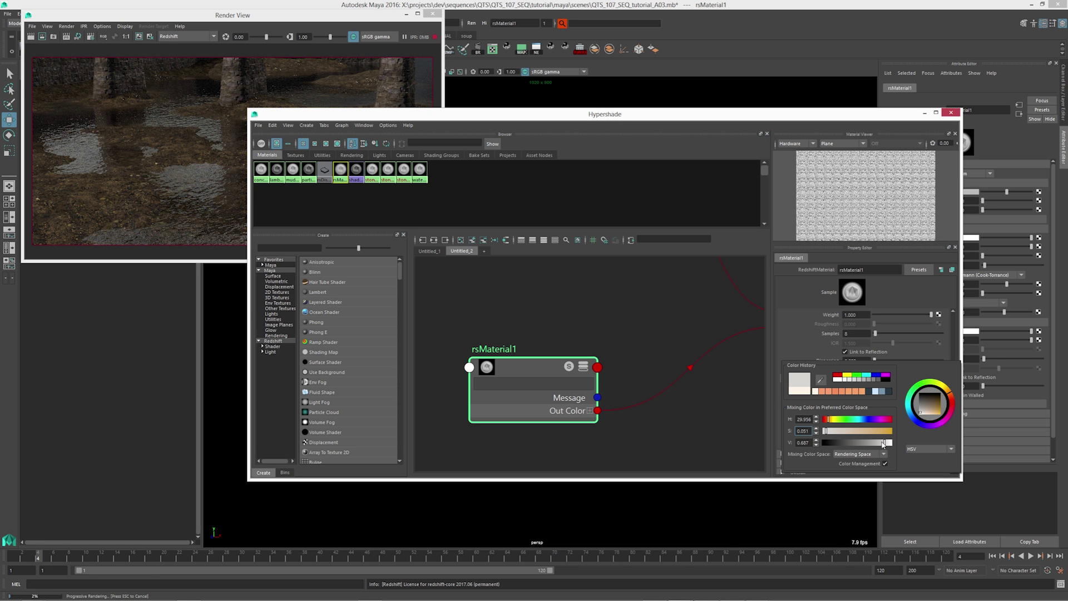
Move Hypershade off the render to uncover the water, and close Hypershade
drag(361, 116, 288, 204)
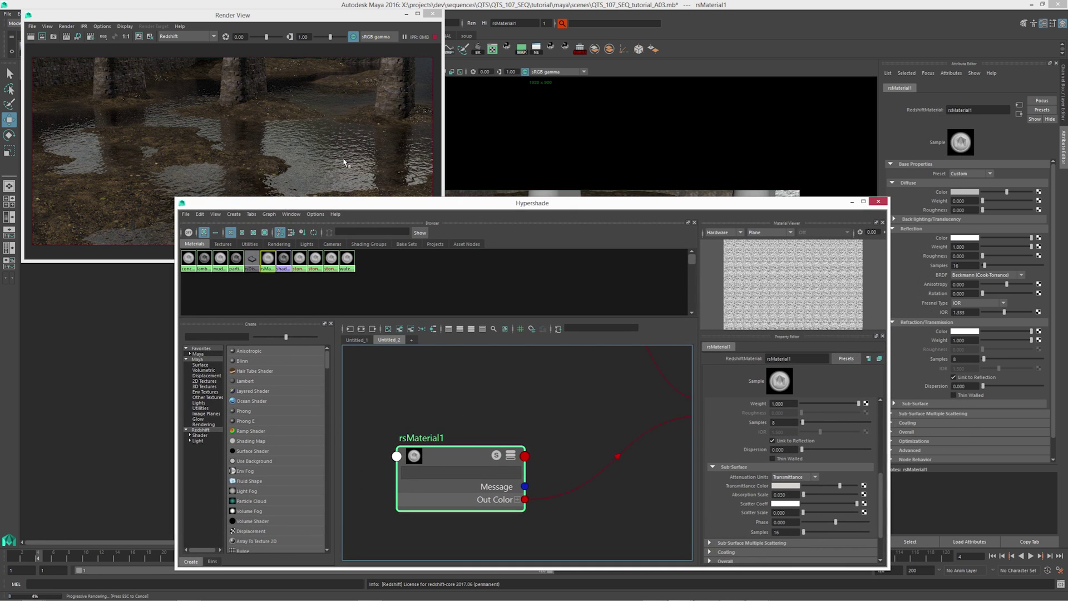
click(787, 486)
click(878, 202)
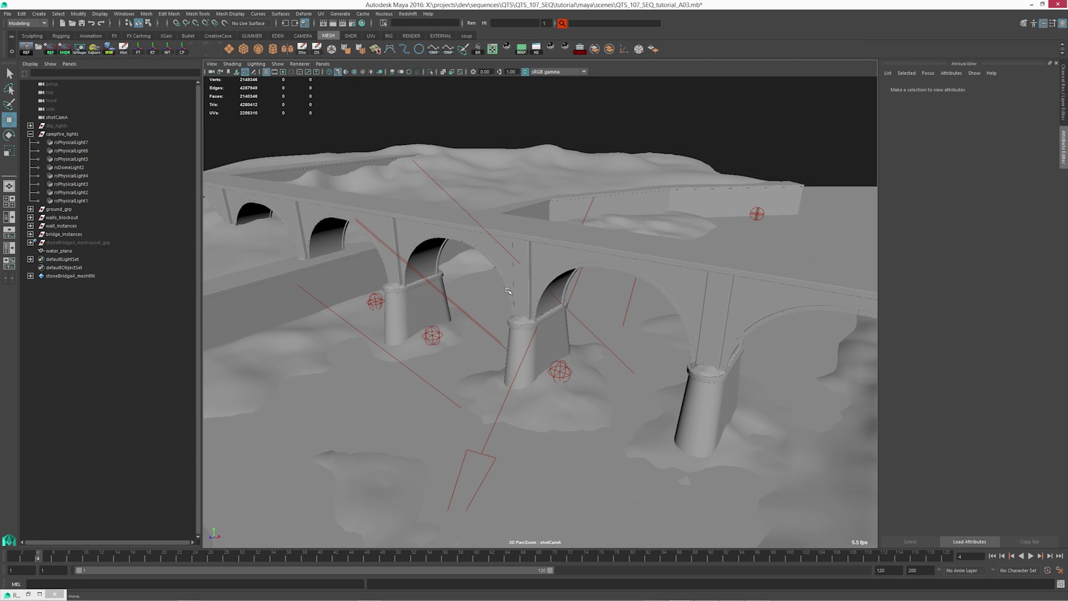
Inspect the campfire lighting around the bridge, checking the settings of rsDomeLight2 and the point light rsPhysicalLight1 by the middle pier
alt+drag(518, 292, 521, 250)
alt+right_drag(520, 249, 601, 335)
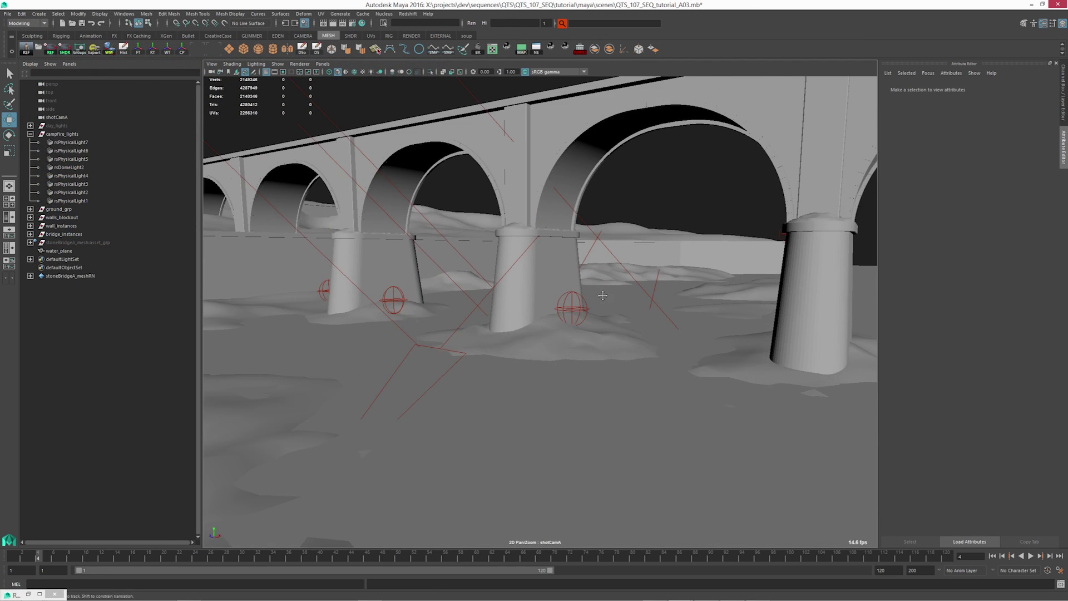
alt+middle_drag(603, 296, 613, 323)
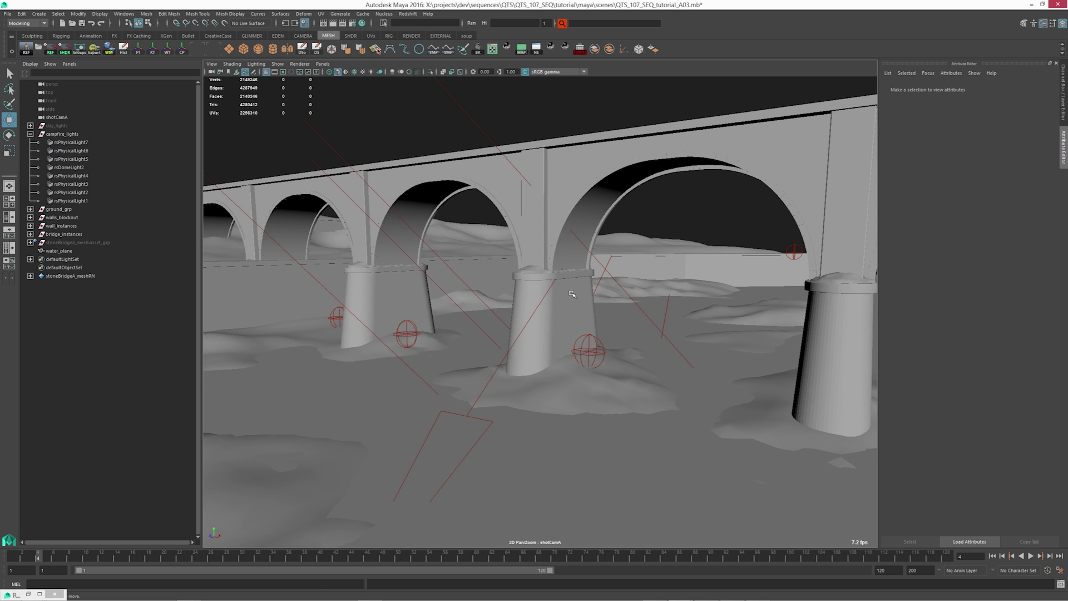
click(61, 168)
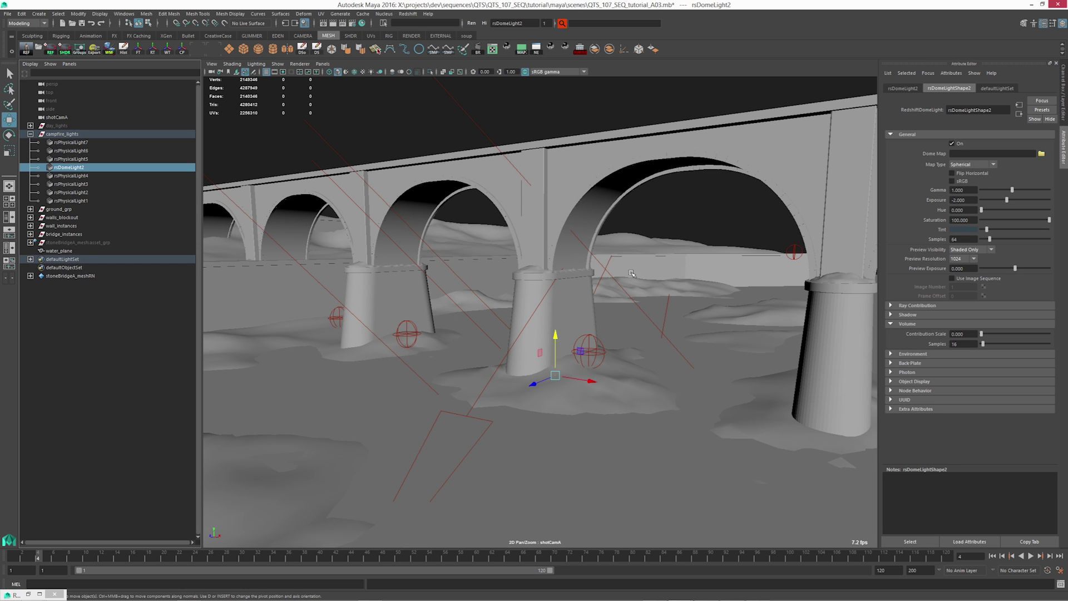
alt+drag(632, 273, 630, 279)
click(593, 356)
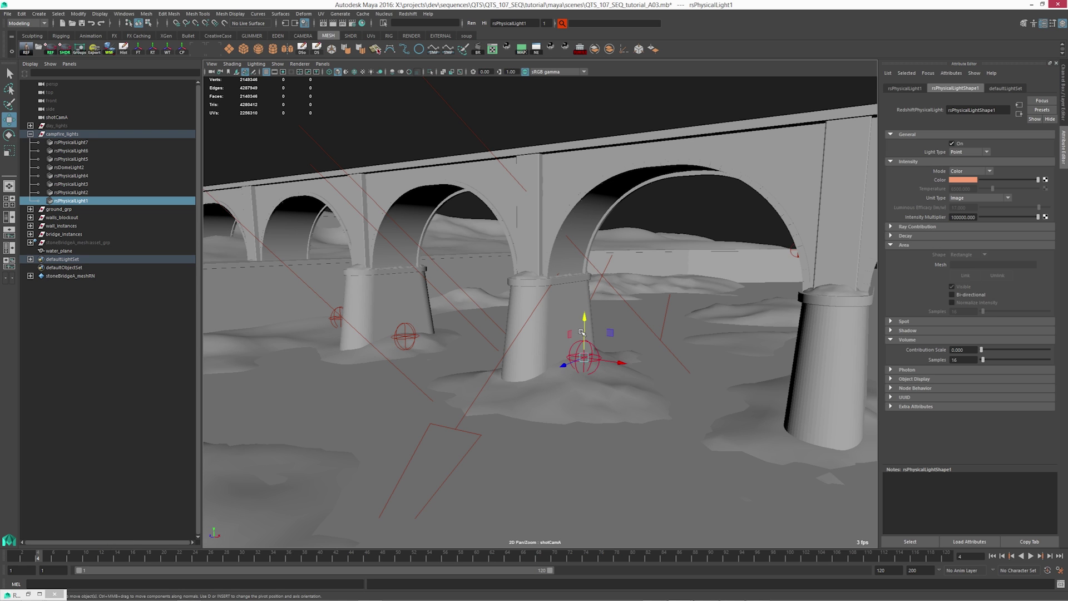
Open Render View, compare the stored campfire-lit renders of the bridge and water, and close it
click(324, 23)
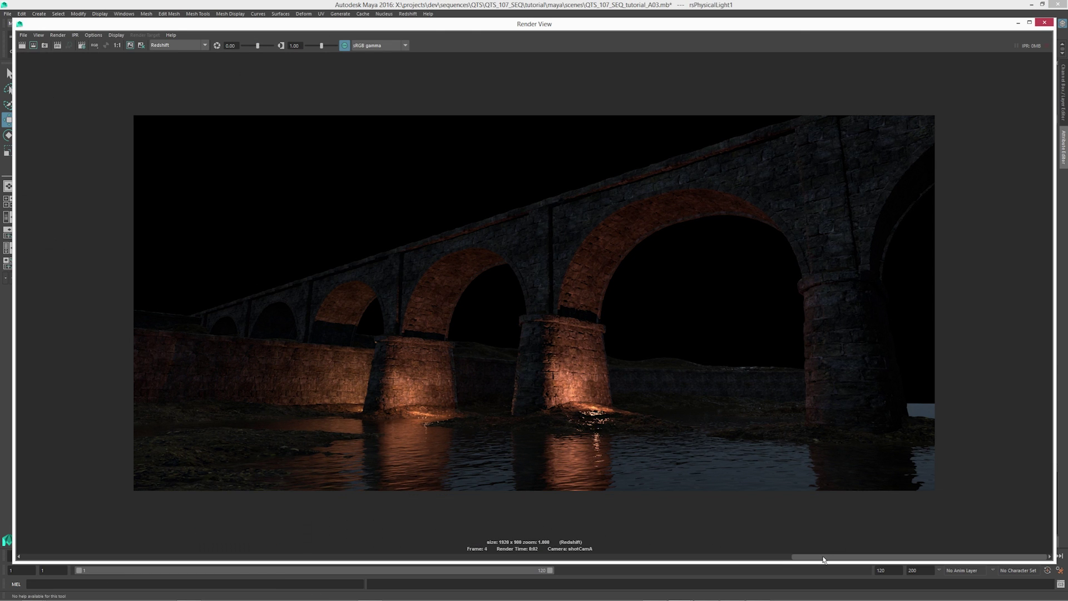
drag(823, 557, 670, 555)
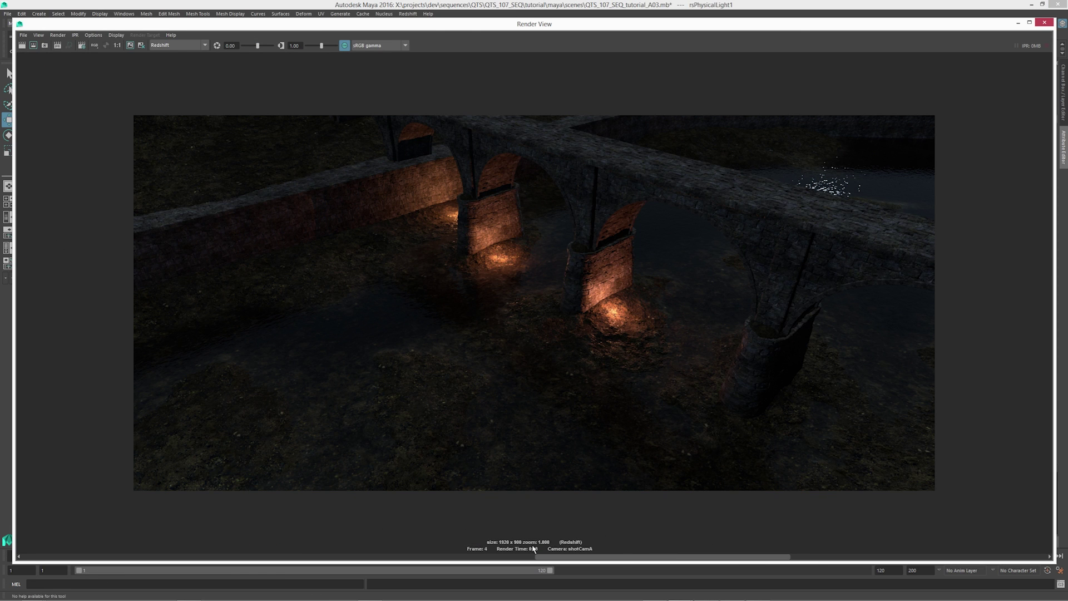
drag(534, 554, 364, 554)
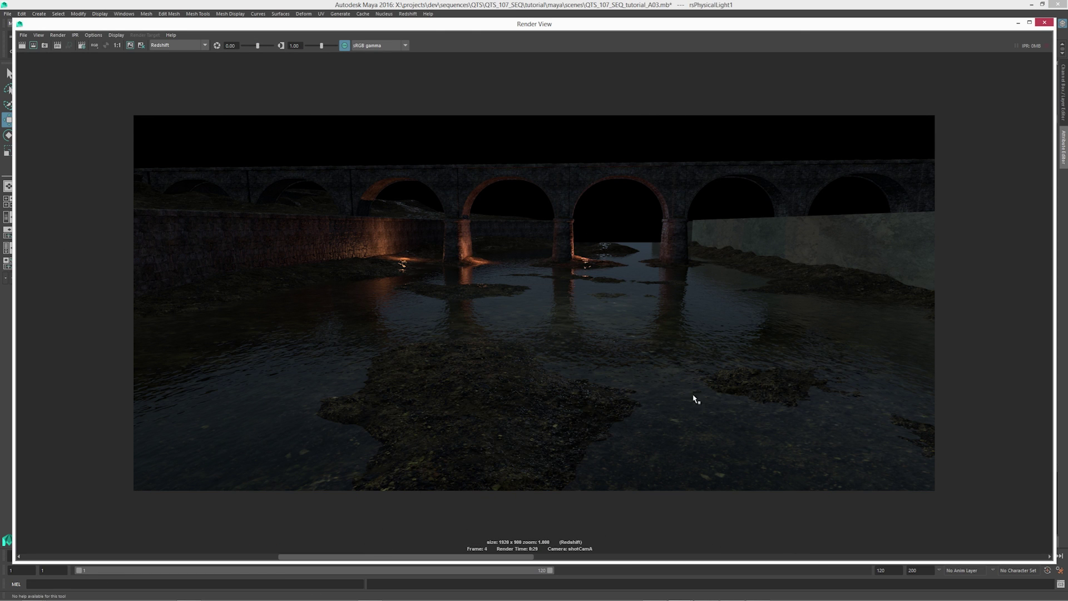
drag(504, 557, 927, 555)
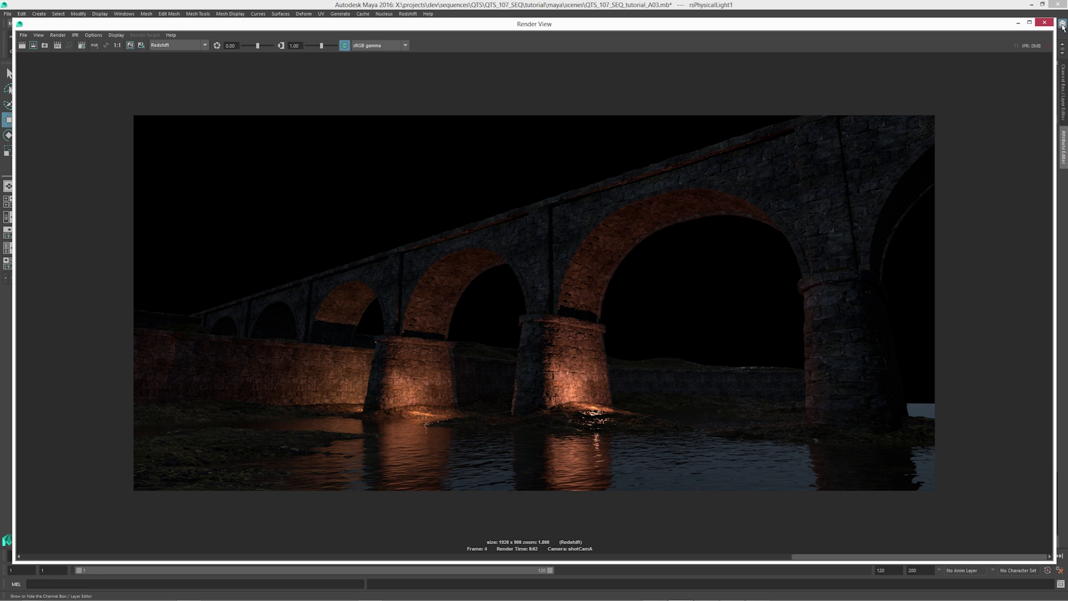
click(1045, 22)
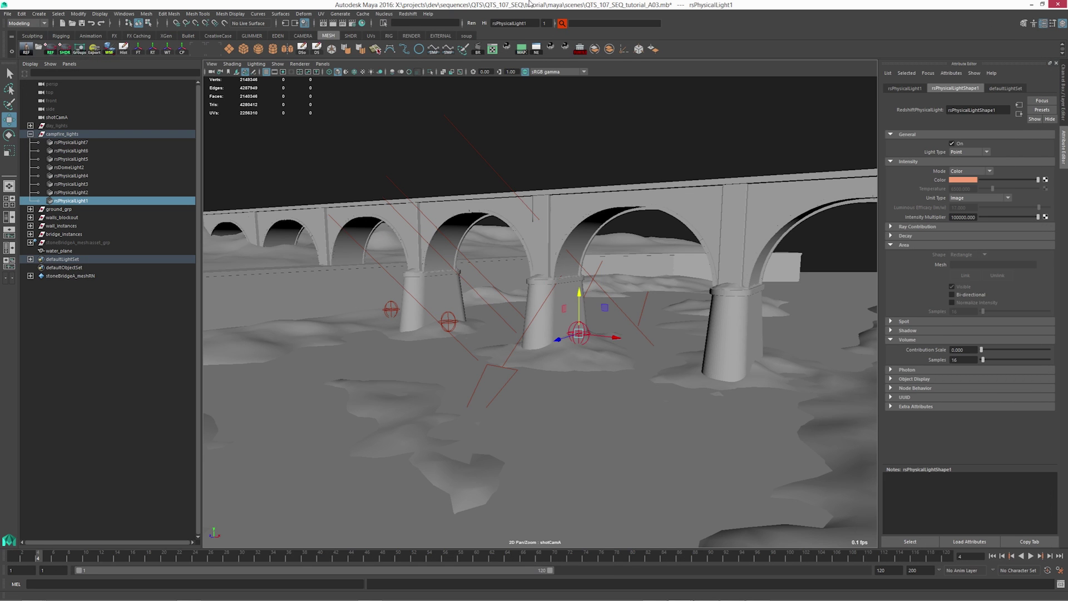
Open Hypershade at full size, select the noise2 node feeding the water displacement, and raise its Time to 1
click(361, 23)
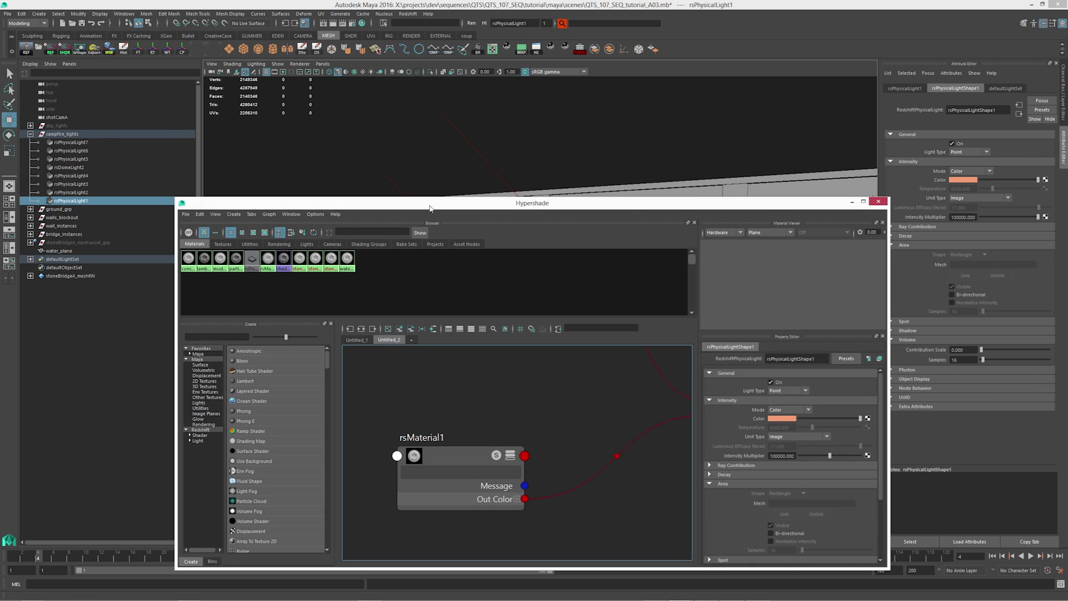
double_click(430, 208)
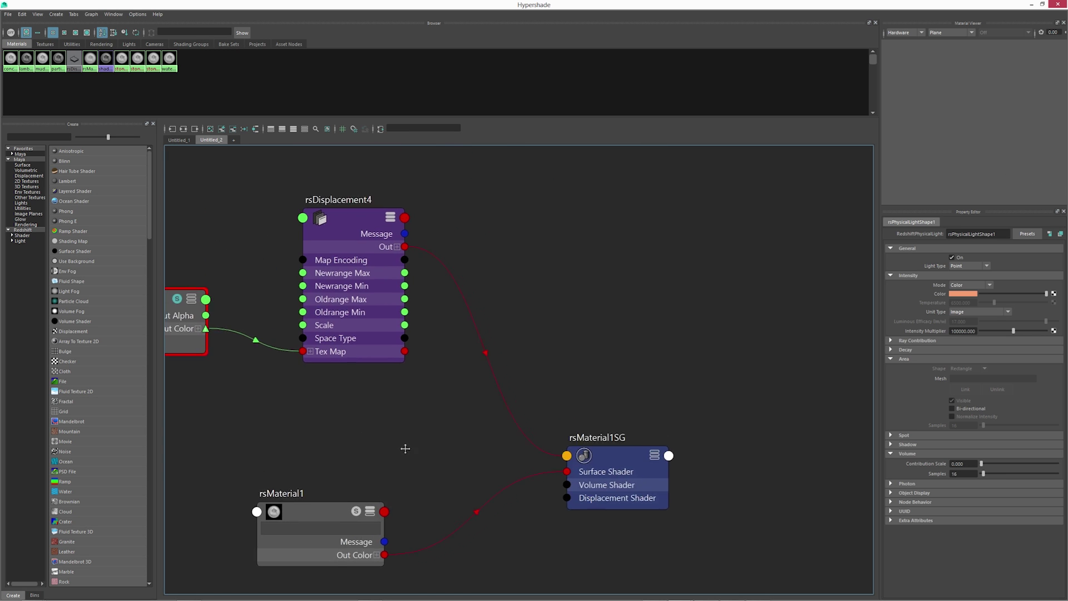
alt+middle_drag(406, 449, 423, 457)
scroll(424, 457, down, 1)
alt+middle_drag(345, 427, 512, 417)
scroll(427, 410, up, 1)
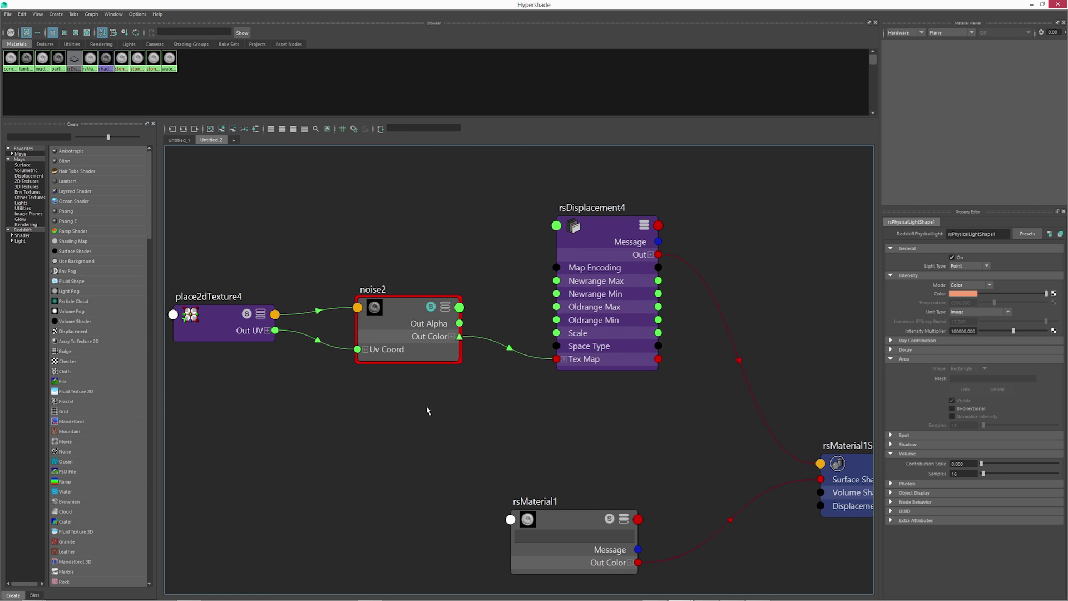
click(395, 299)
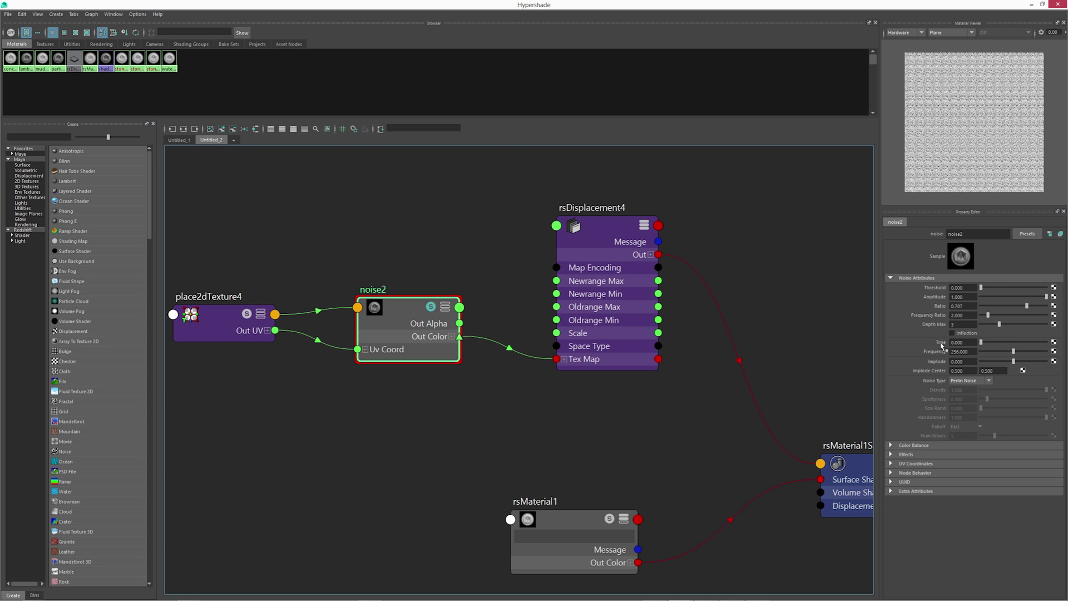
drag(981, 343, 1062, 344)
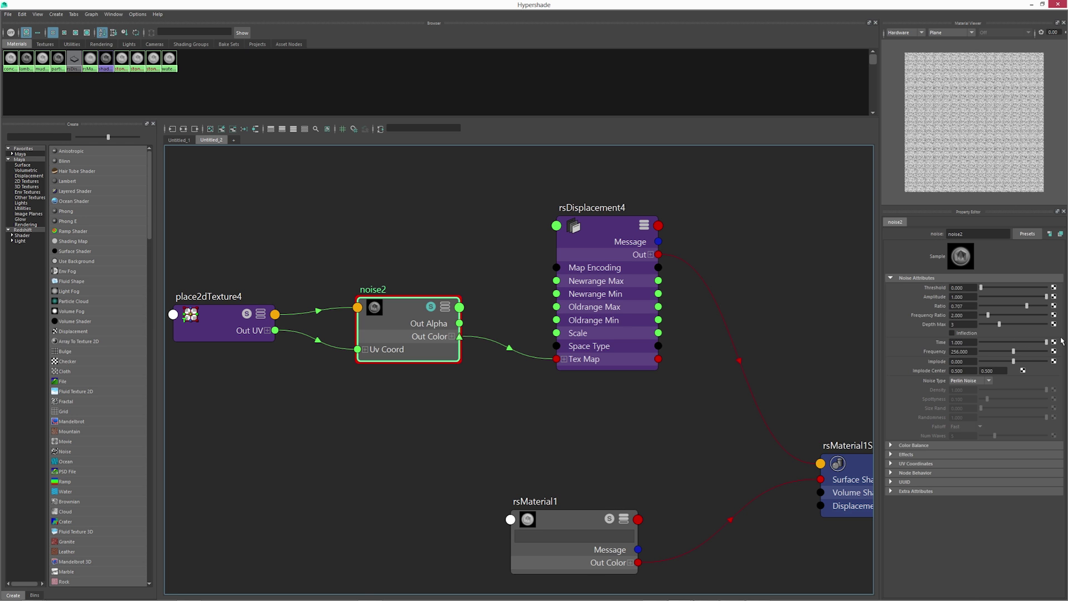
Restore Hypershade to a smaller window beside the water and turn on textured display in the viewport
double_click(944, 4)
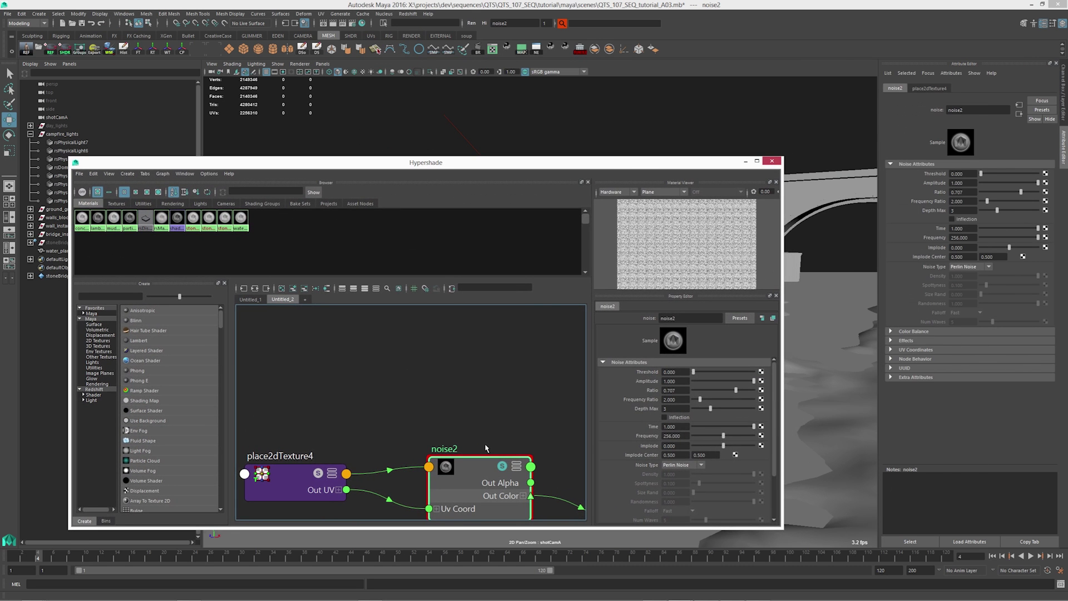
drag(688, 162, 524, 283)
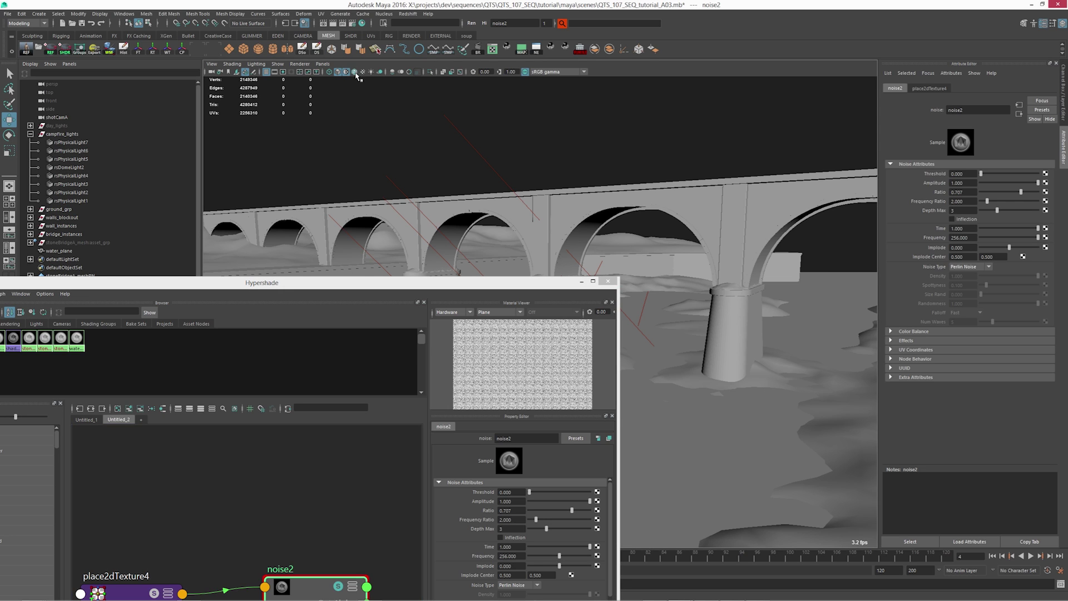
click(363, 71)
alt+drag(688, 314, 664, 339)
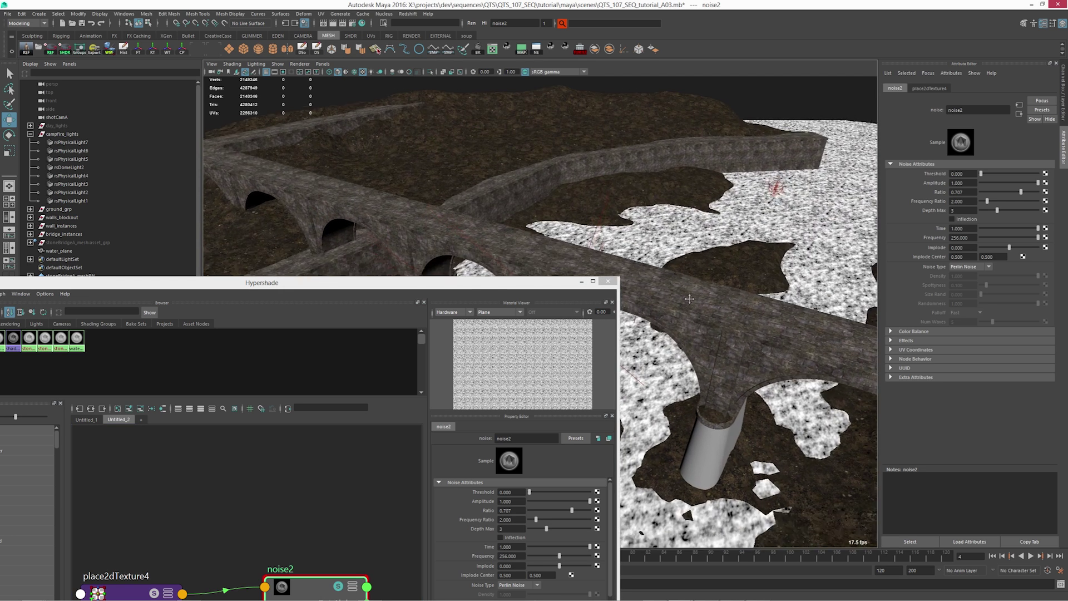
alt+middle_drag(663, 339, 682, 231)
drag(506, 282, 340, 170)
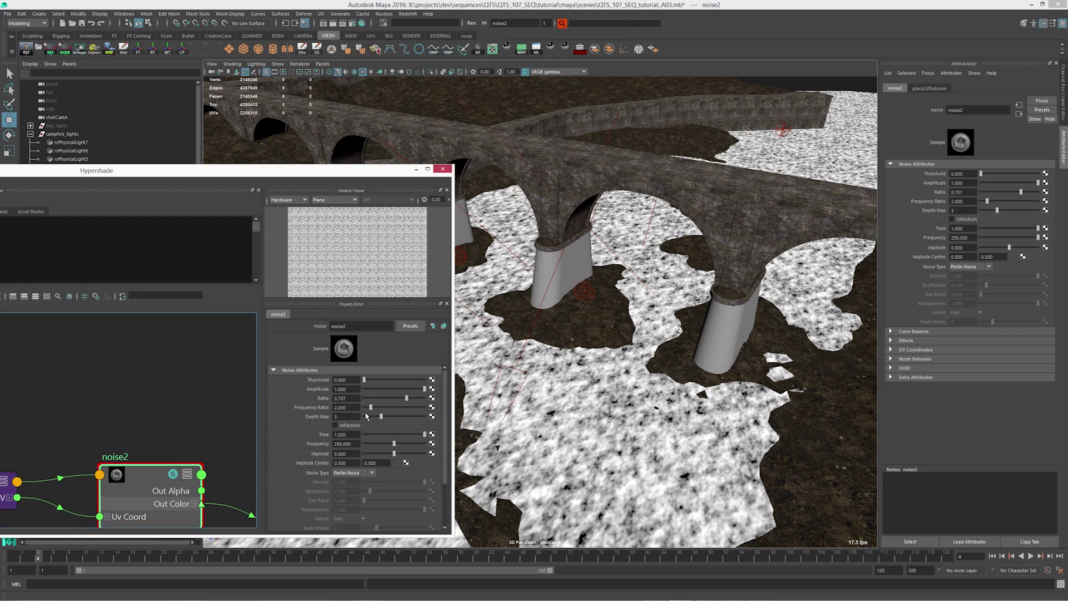
Drive noise2's Time with the expression =time and scrub the timeline to preview the animated water noise
mouse_move(424, 434)
mouse_down()
mouse_move(379, 435)
mouse_move(430, 435)
mouse_up()
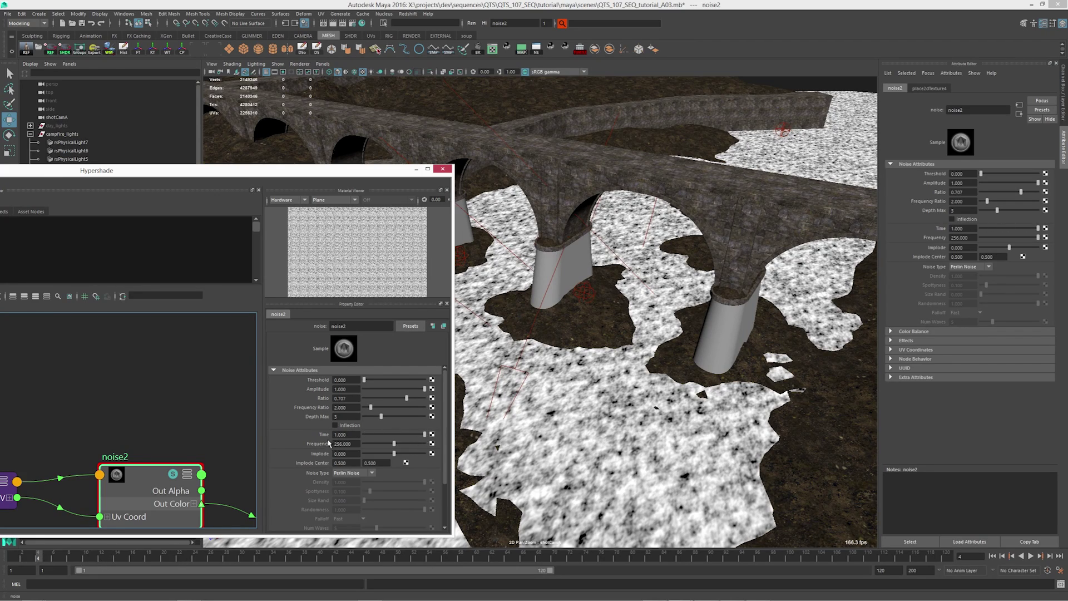
double_click(353, 436)
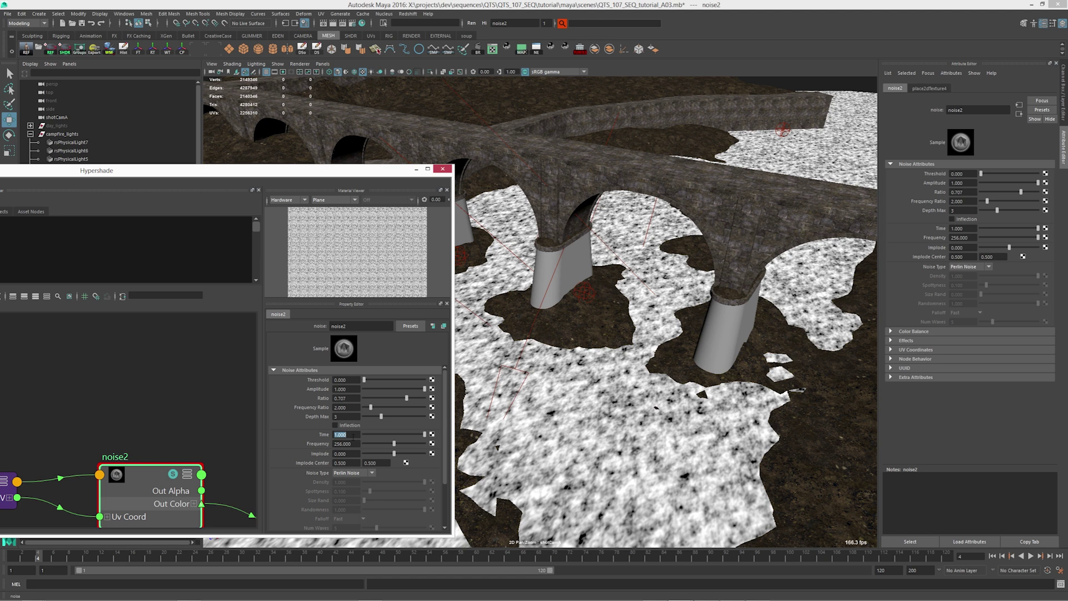
text(=time)
key(Return)
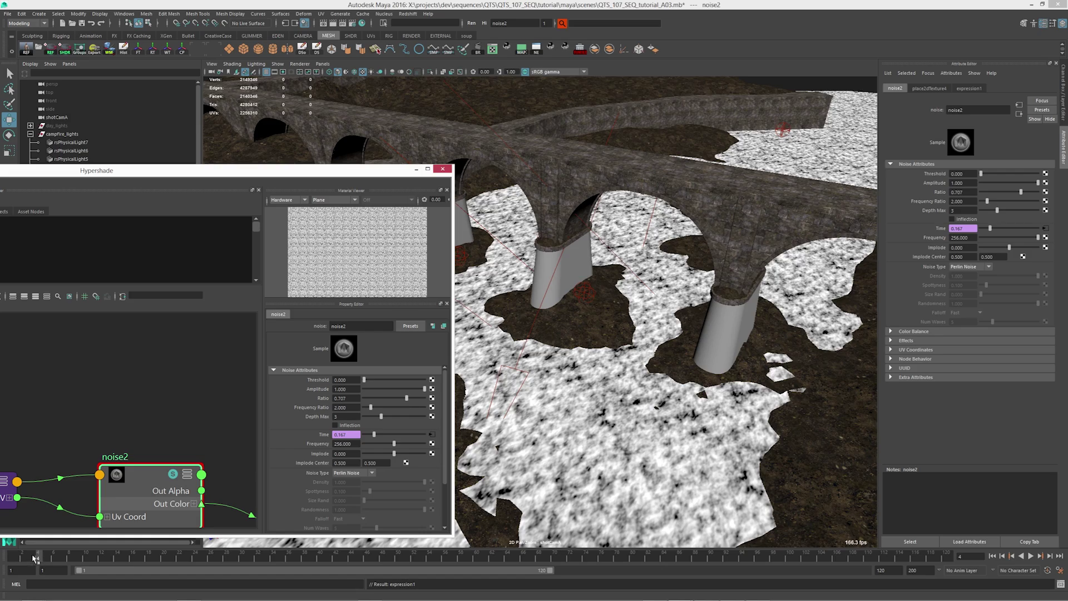
drag(35, 556, 543, 556)
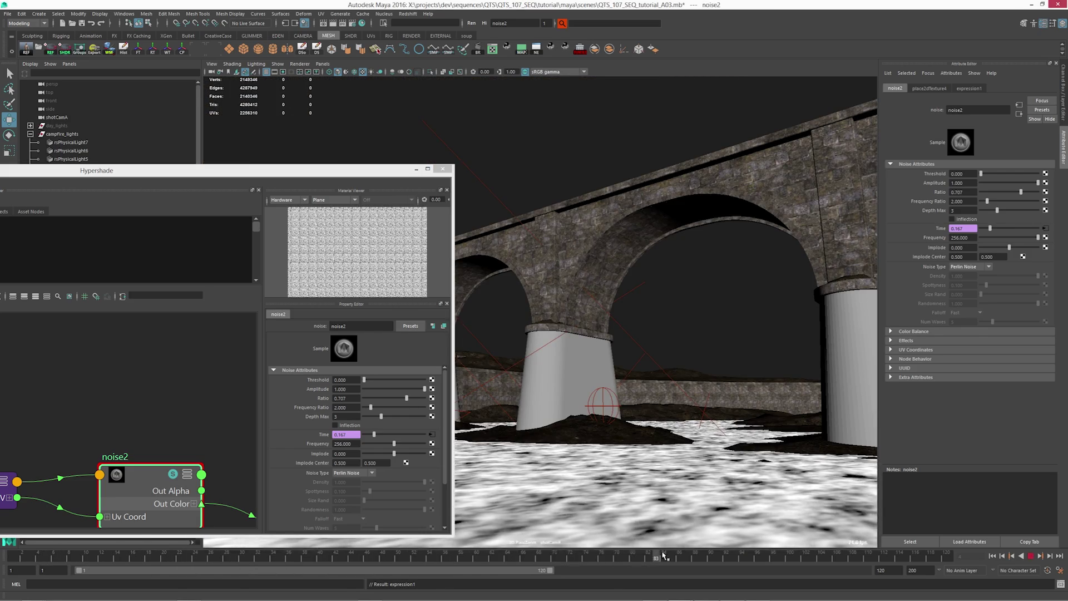